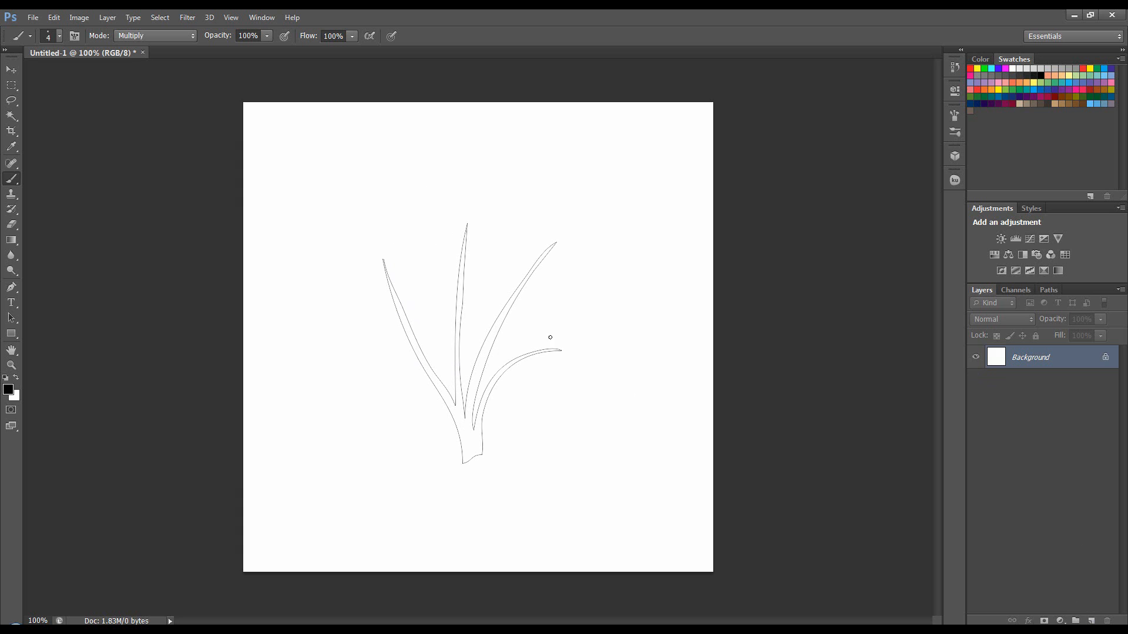
- Add a new layer above the background and confirm black as the foreground color
drag(478, 455, 483, 453)
click(1092, 621)
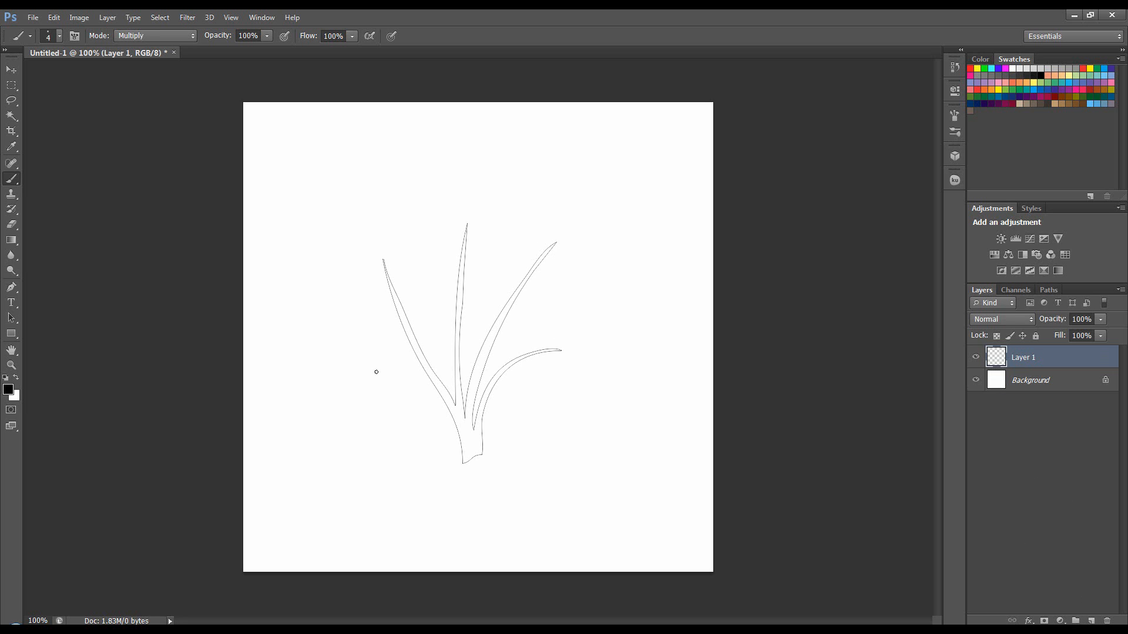
click(8, 389)
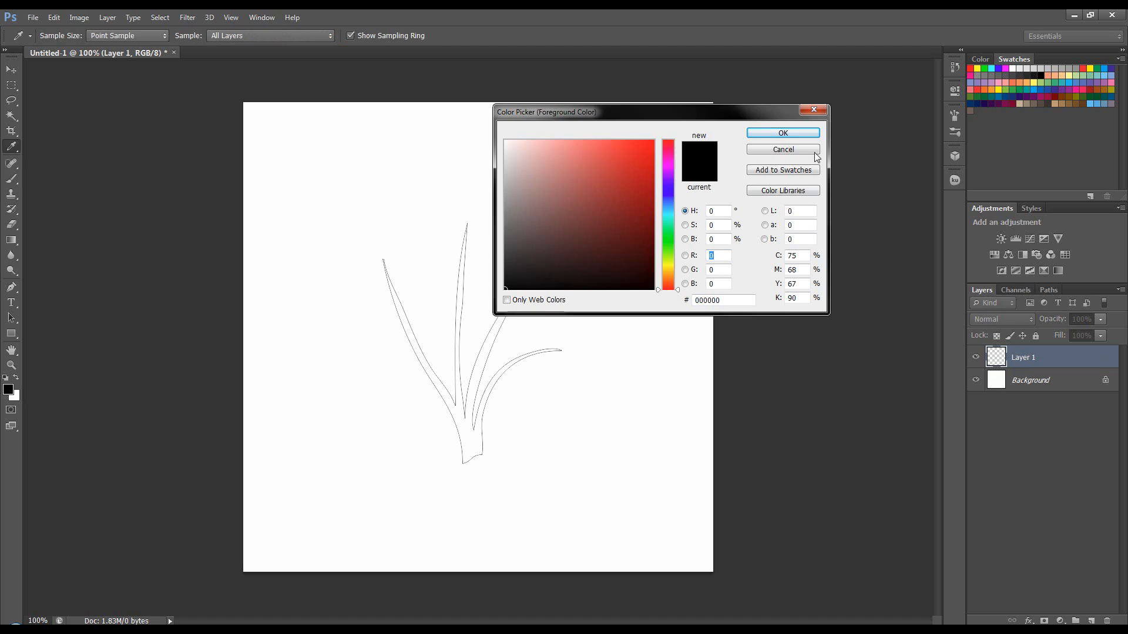
click(783, 134)
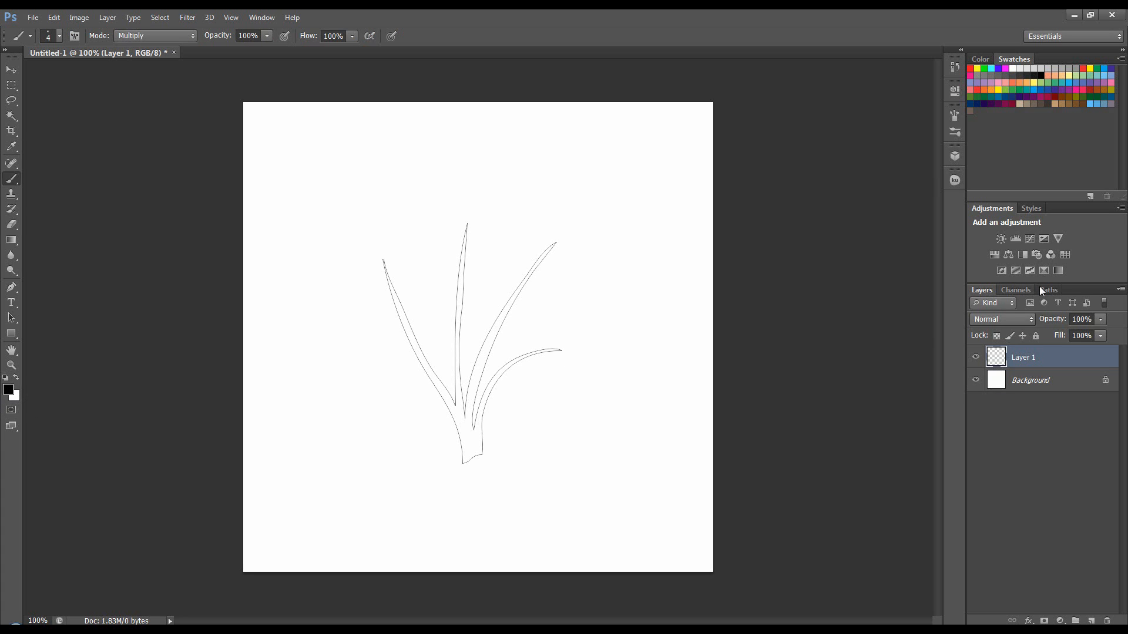
- Fill the grass-shaped work path with the black foreground color on the new layer and deselect the path
key(ctrl+Return)
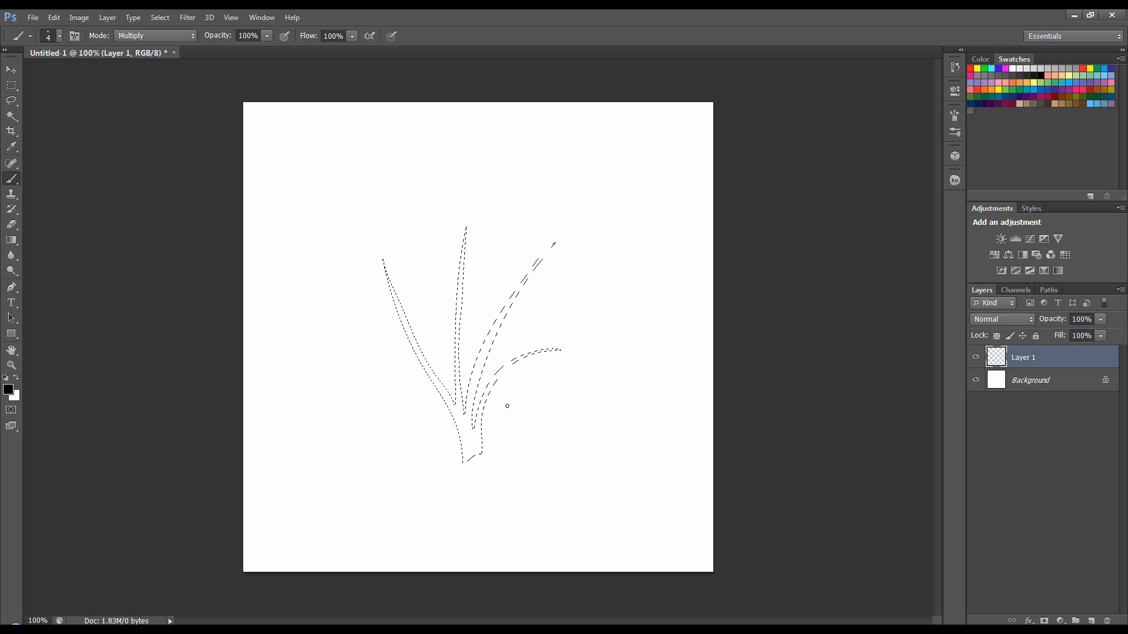
key(ctrl+z)
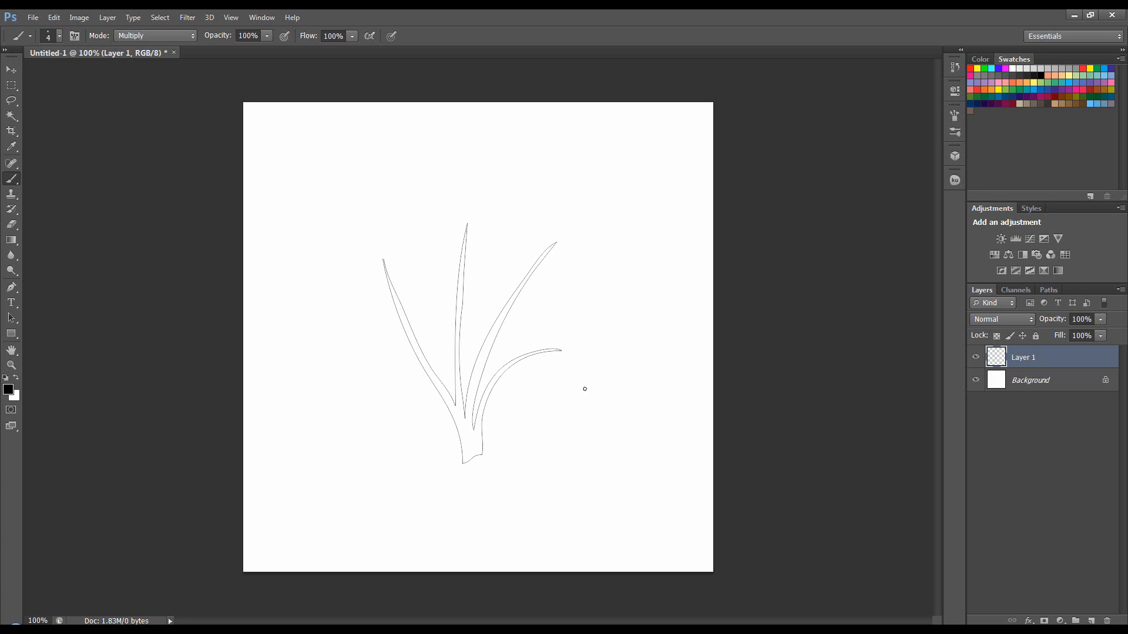
click(1049, 290)
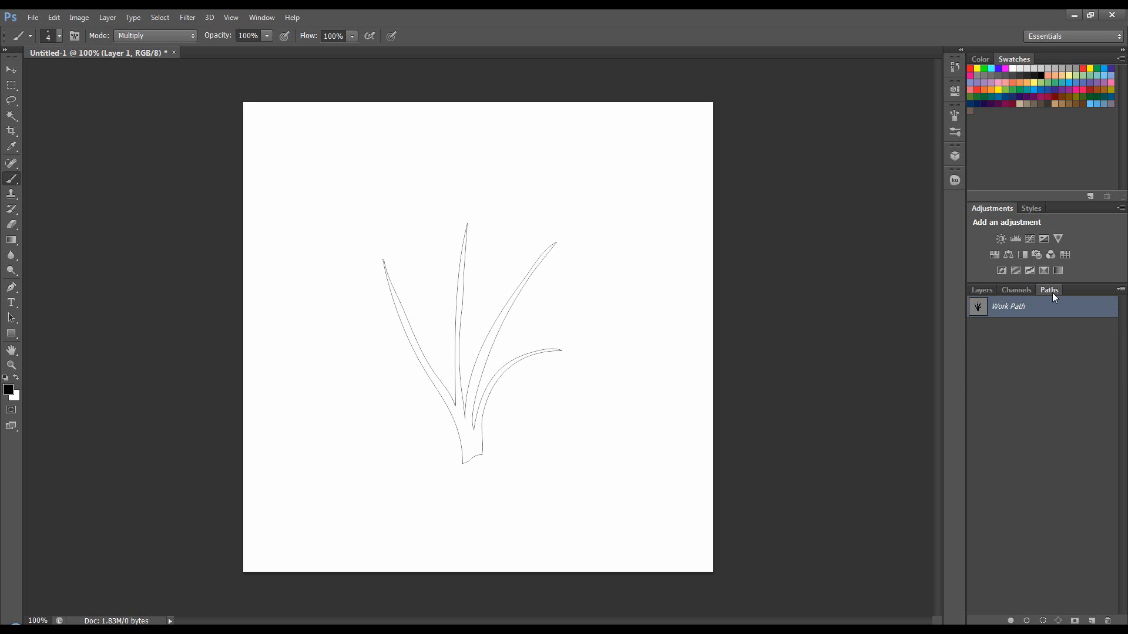
click(983, 290)
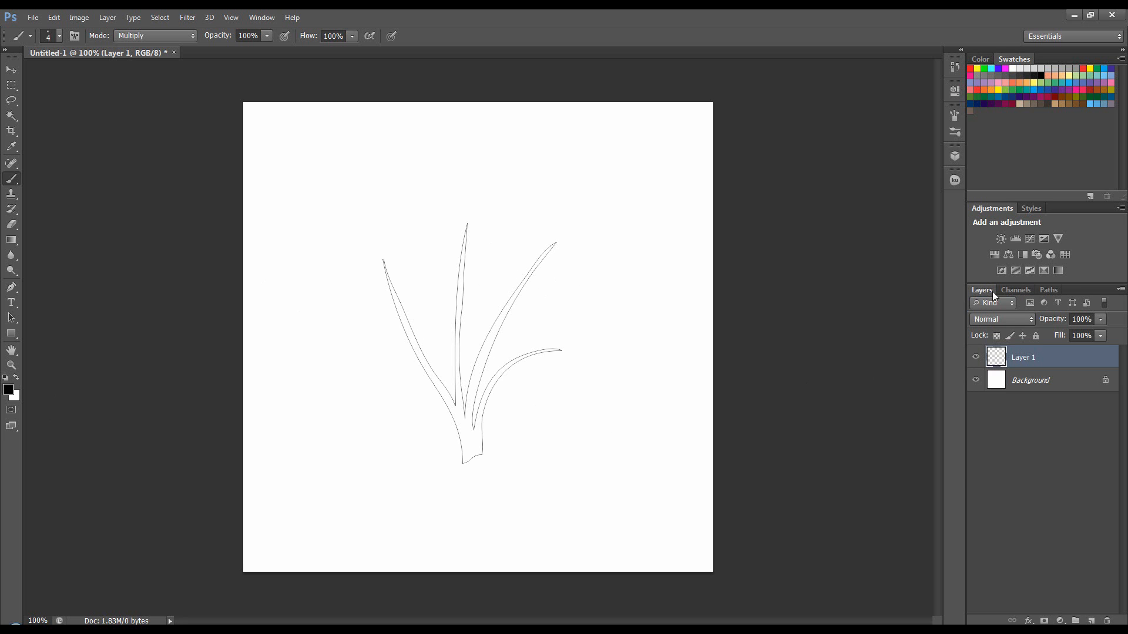
click(1046, 292)
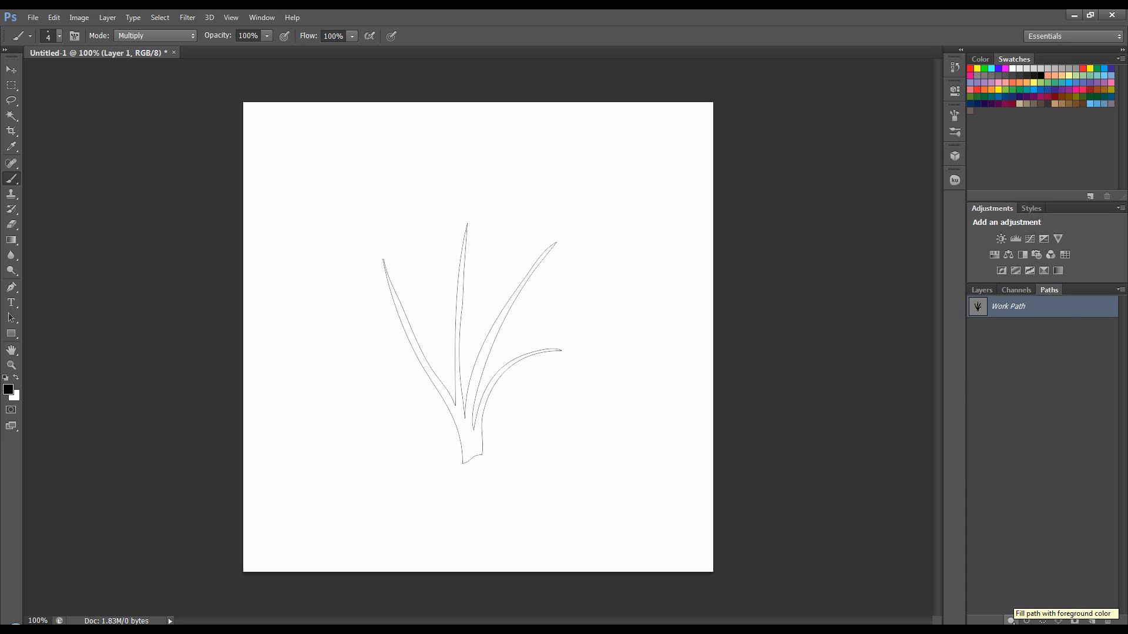
click(1010, 621)
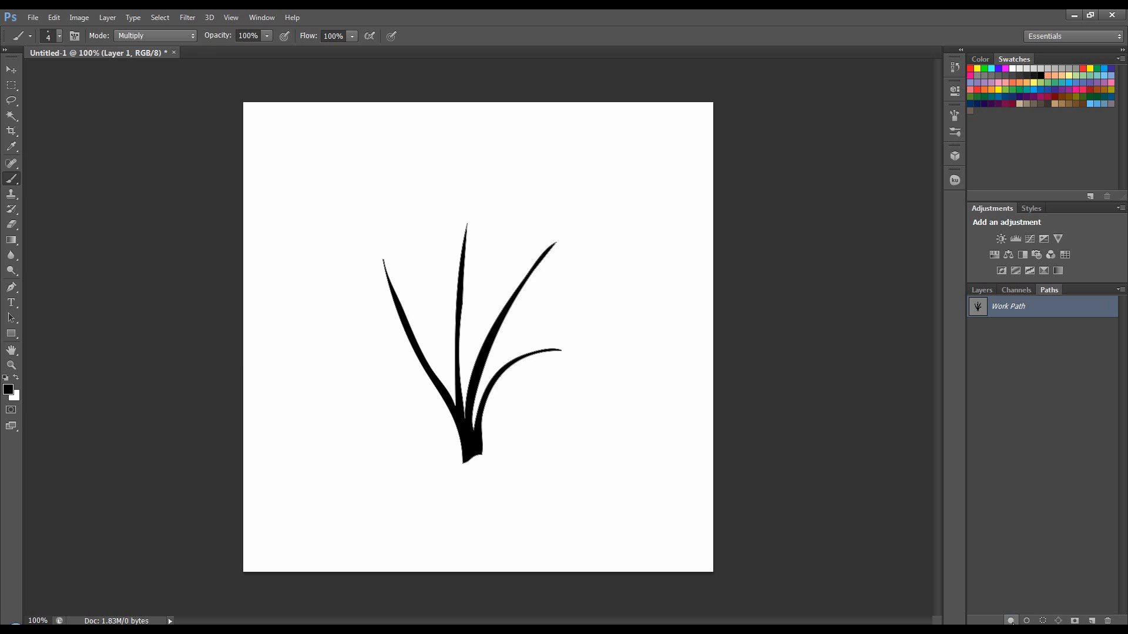
click(992, 357)
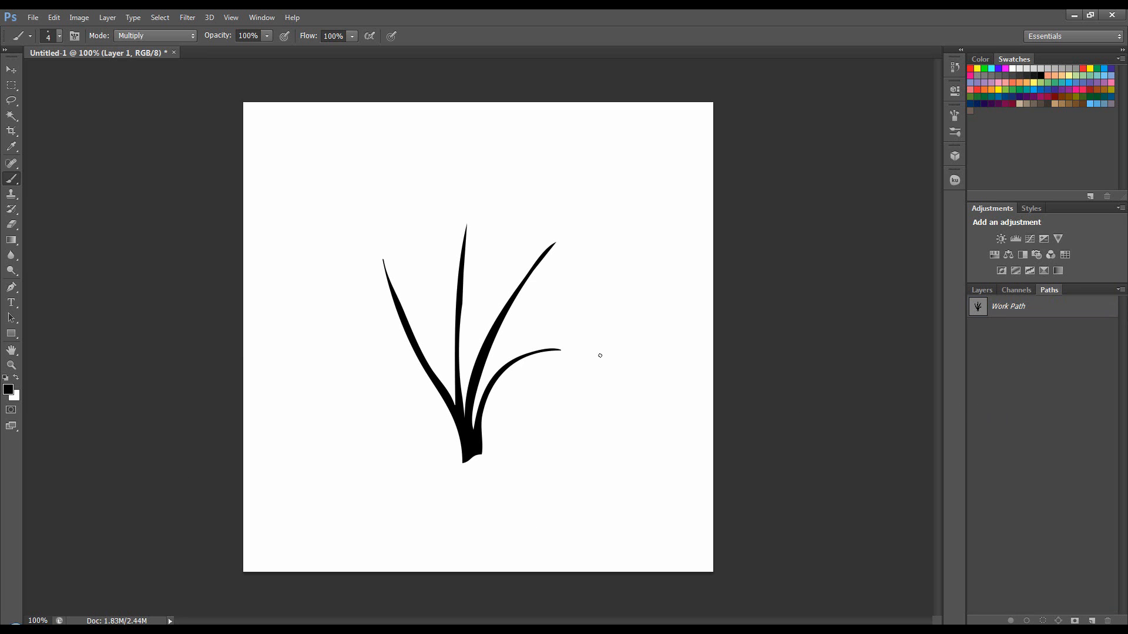
click(983, 290)
click(976, 357)
click(976, 357)
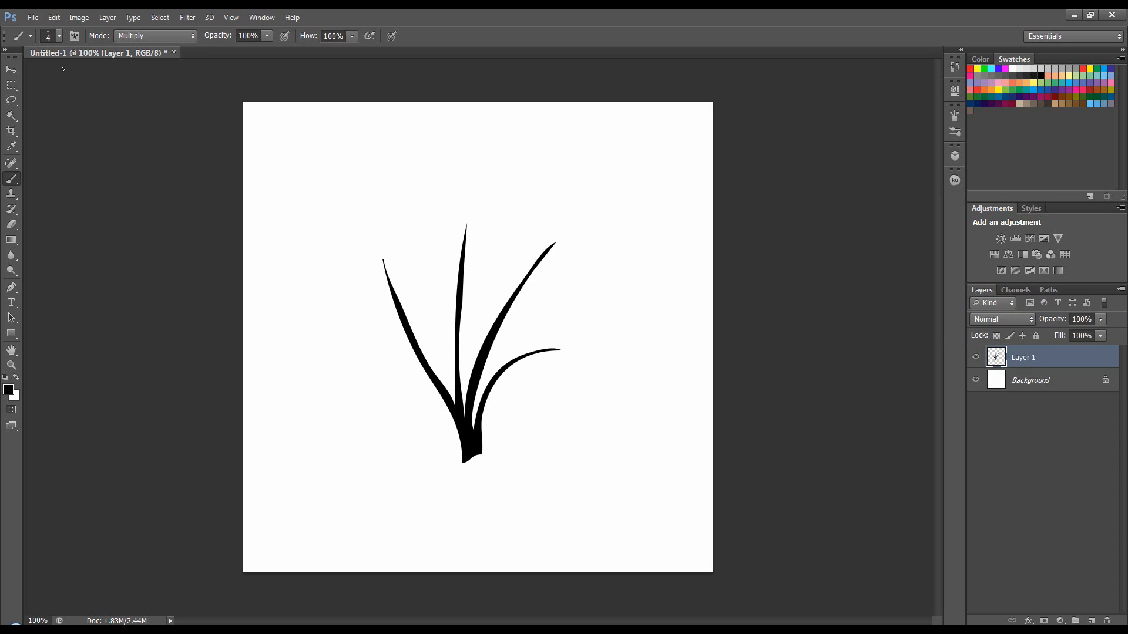
- Select a rectangular area around the black grass shape and define it as a brush preset named "brush"
click(11, 86)
drag(331, 198, 614, 482)
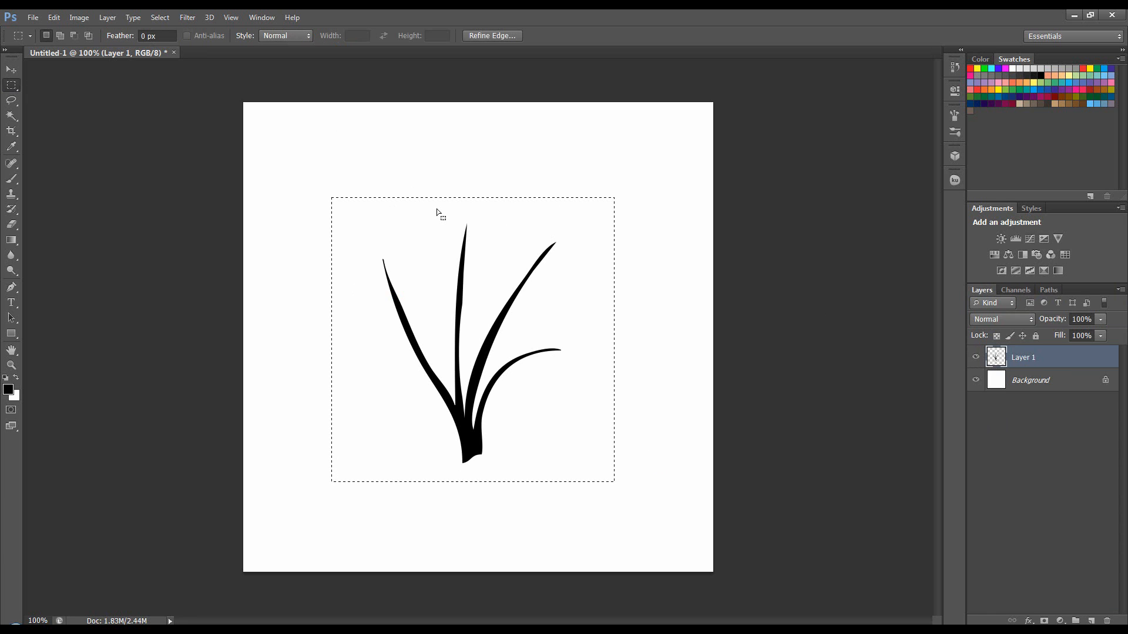
drag(436, 209, 445, 210)
click(57, 18)
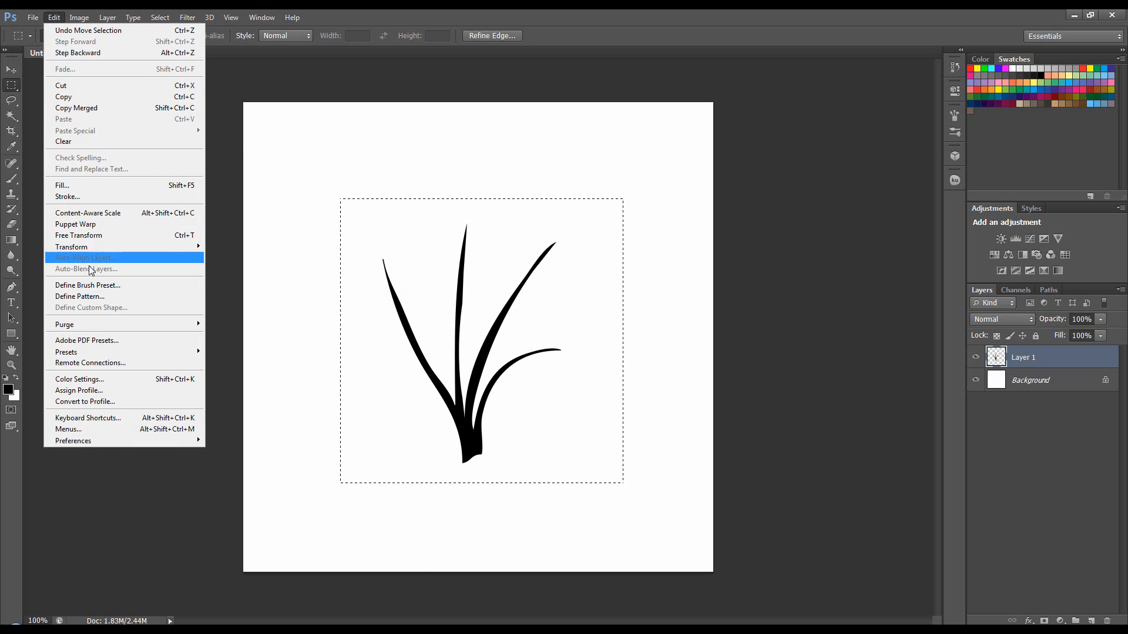
click(89, 286)
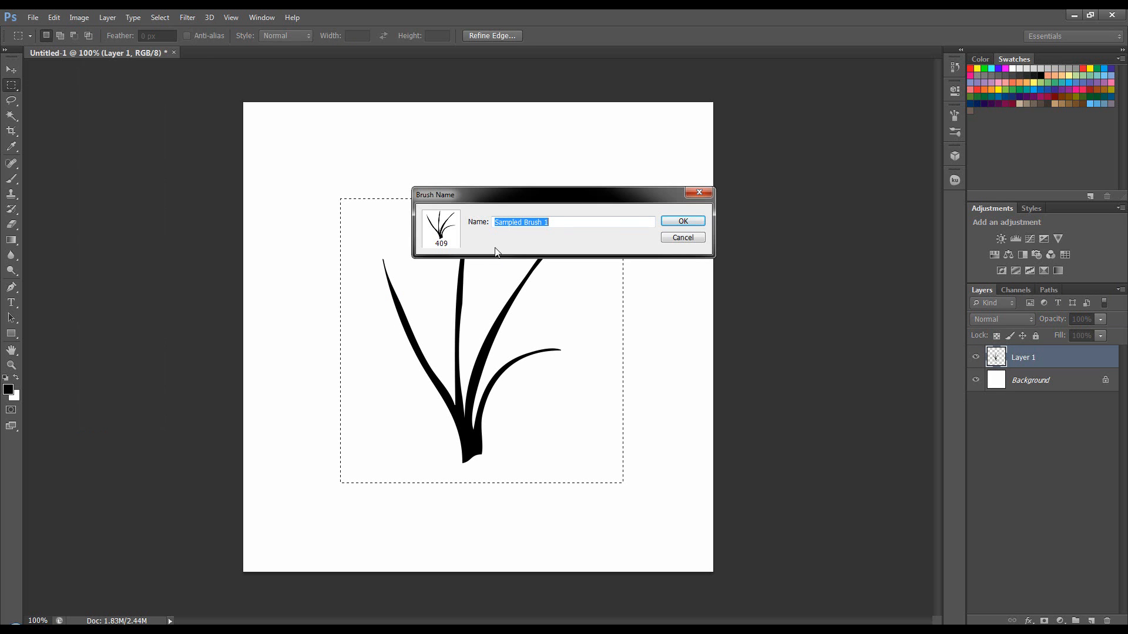
text(brush)
click(682, 222)
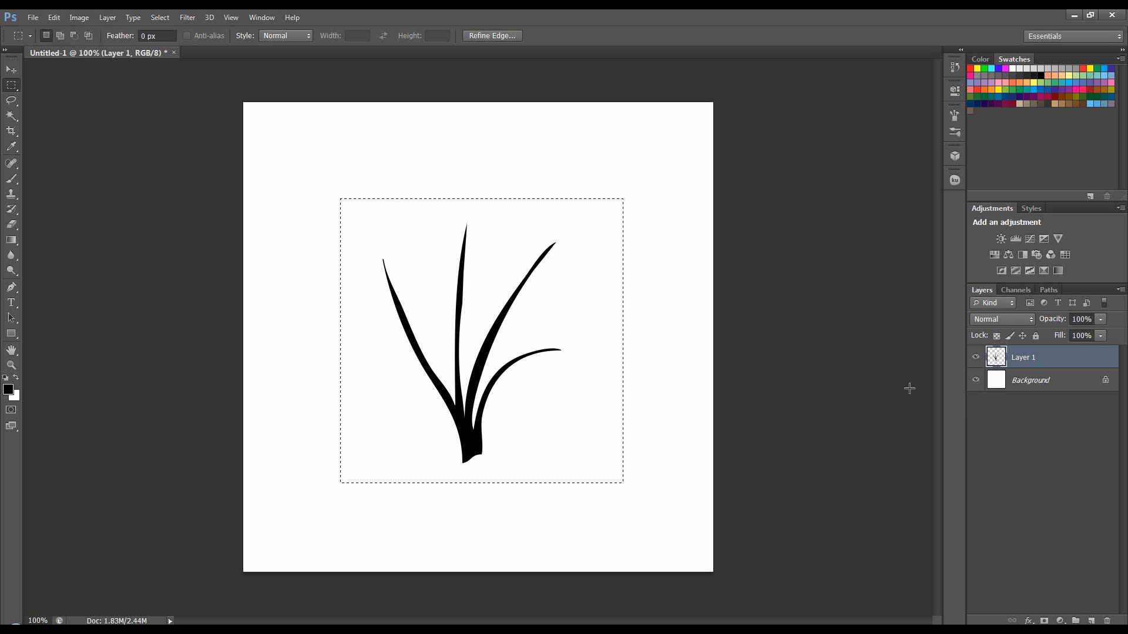
- Delete the grass artwork from Layer 1 and clear the selection
key(Delete)
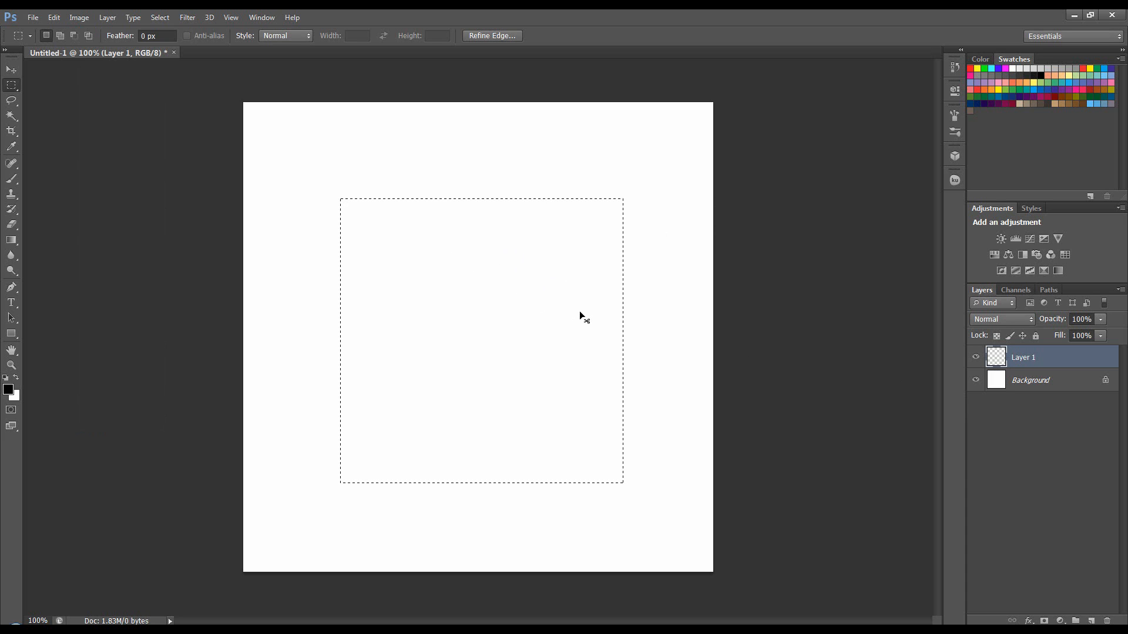
key(ctrl+d)
click(13, 178)
drag(372, 235, 479, 233)
key(ctrl+z)
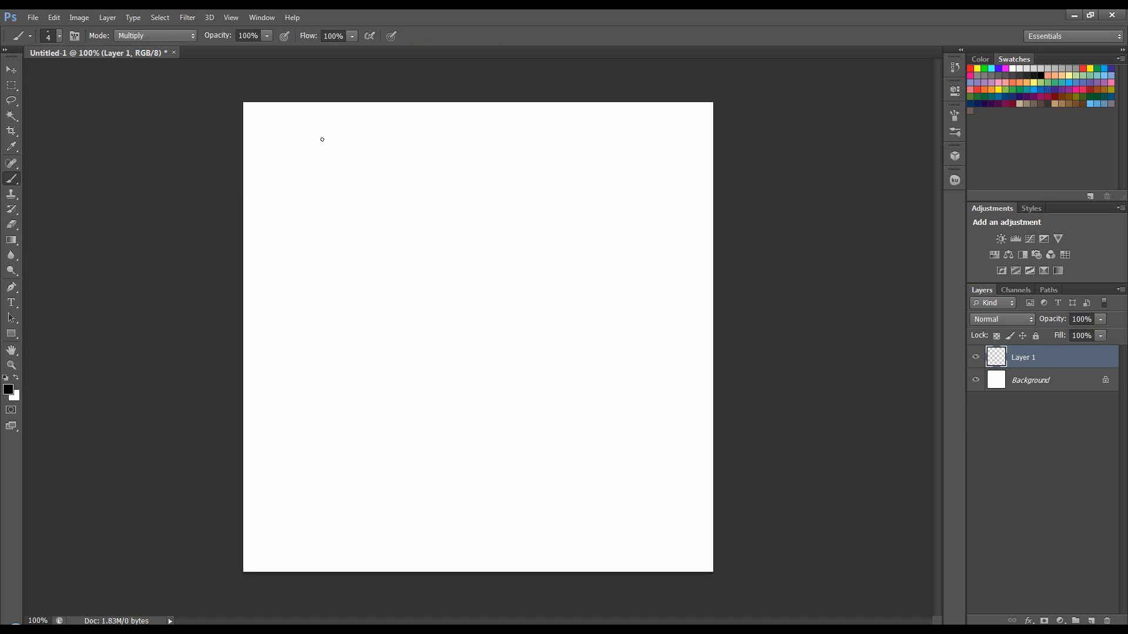
scroll(274, 124, down, 1)
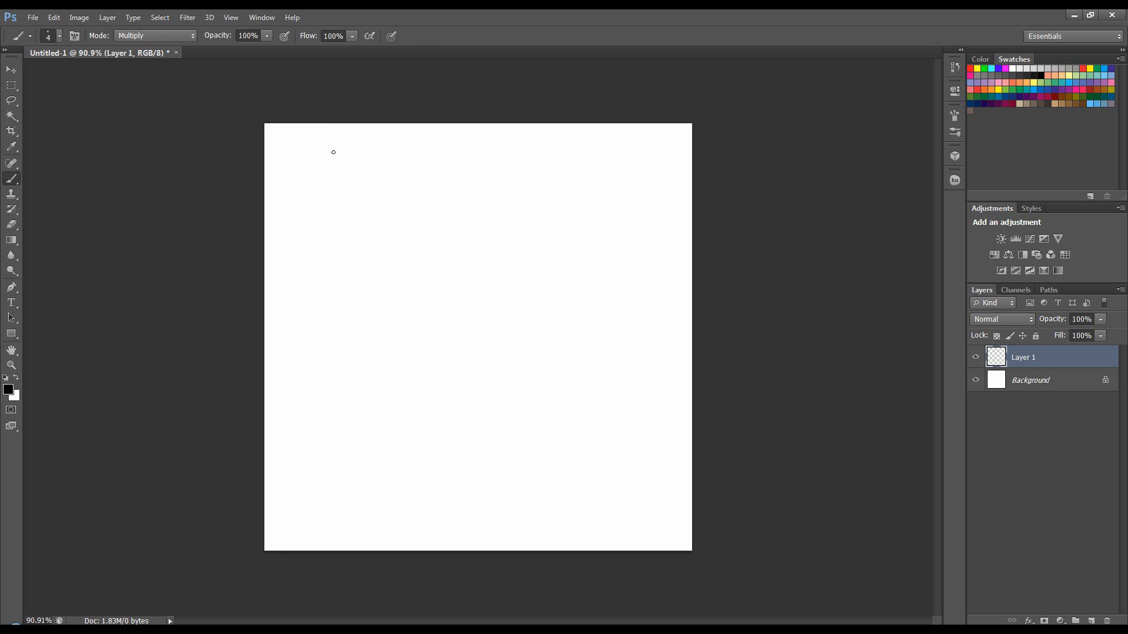
scroll(338, 234, up, 1)
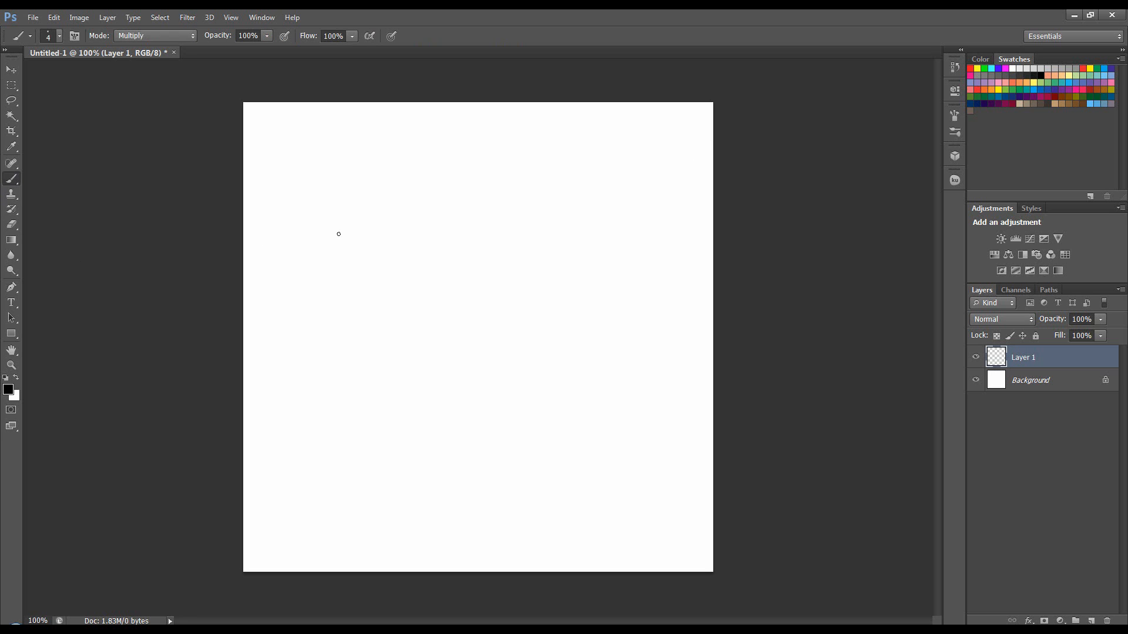
- Paint two black grass-blade strokes that spread apart upward, using a 17 px round brush
right_click(378, 235)
drag(399, 263, 403, 263)
click(167, 224)
drag(449, 404, 420, 239)
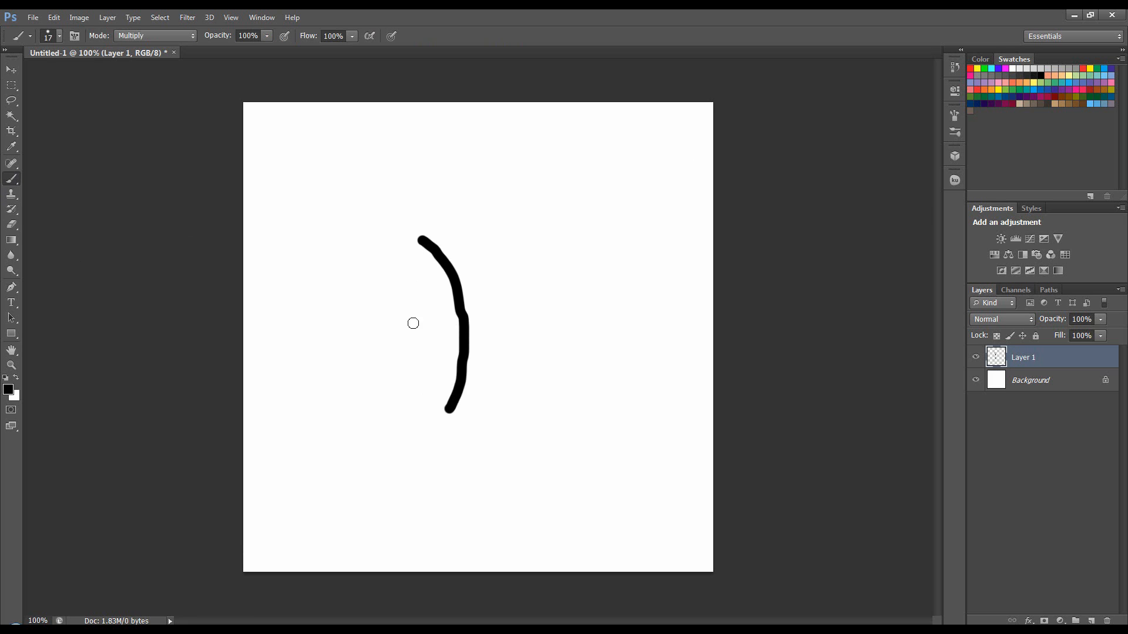
mouse_move(470, 404)
mouse_down()
mouse_move(523, 267)
mouse_move(555, 248)
mouse_up()
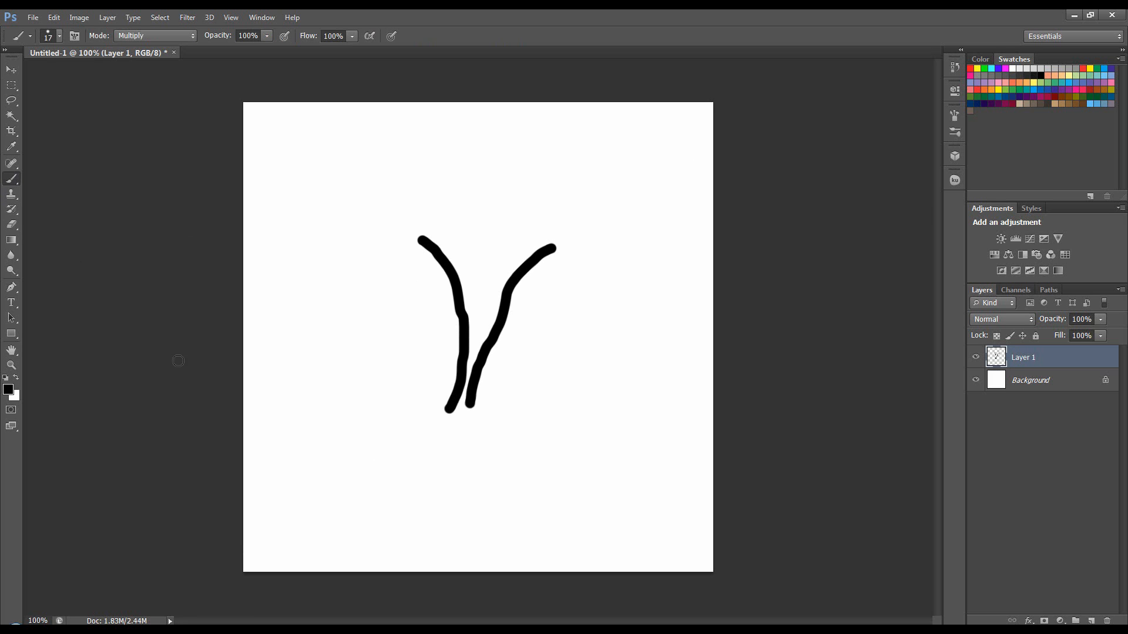
- Set the foreground color to gray at 50% brightness and paint several gray blade strokes among the black ones
click(8, 390)
click(720, 241)
text(50)
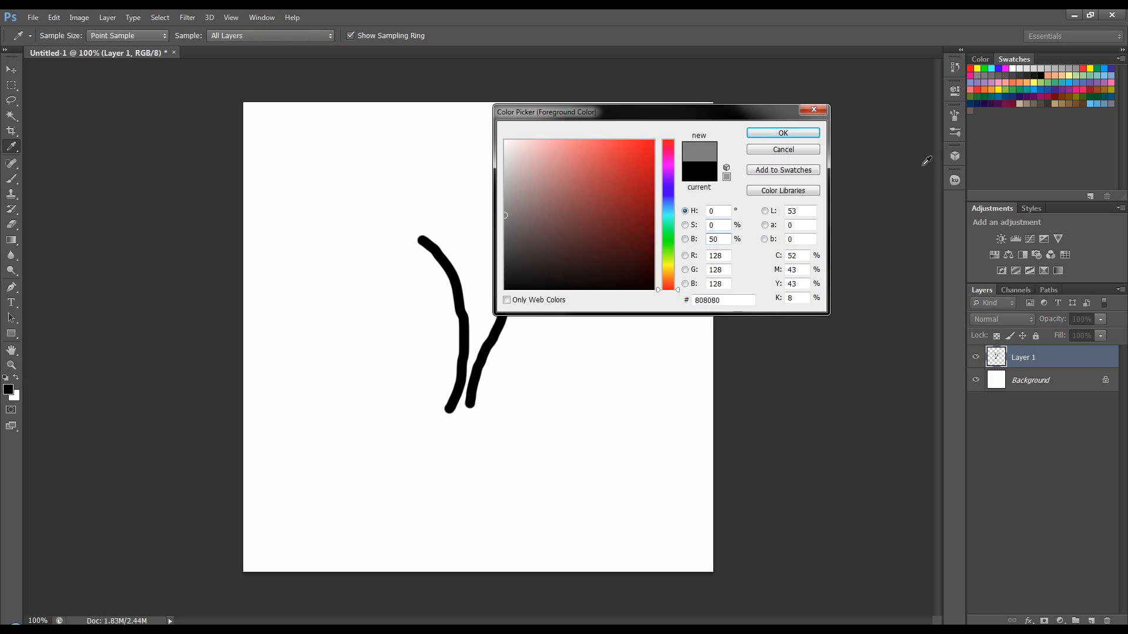
click(814, 135)
drag(469, 383, 465, 397)
mouse_move(407, 271)
mouse_down()
mouse_move(444, 335)
mouse_move(451, 383)
mouse_move(538, 231)
mouse_up()
mouse_move(473, 395)
mouse_down()
mouse_move(484, 303)
mouse_move(532, 270)
mouse_up()
drag(475, 359, 539, 295)
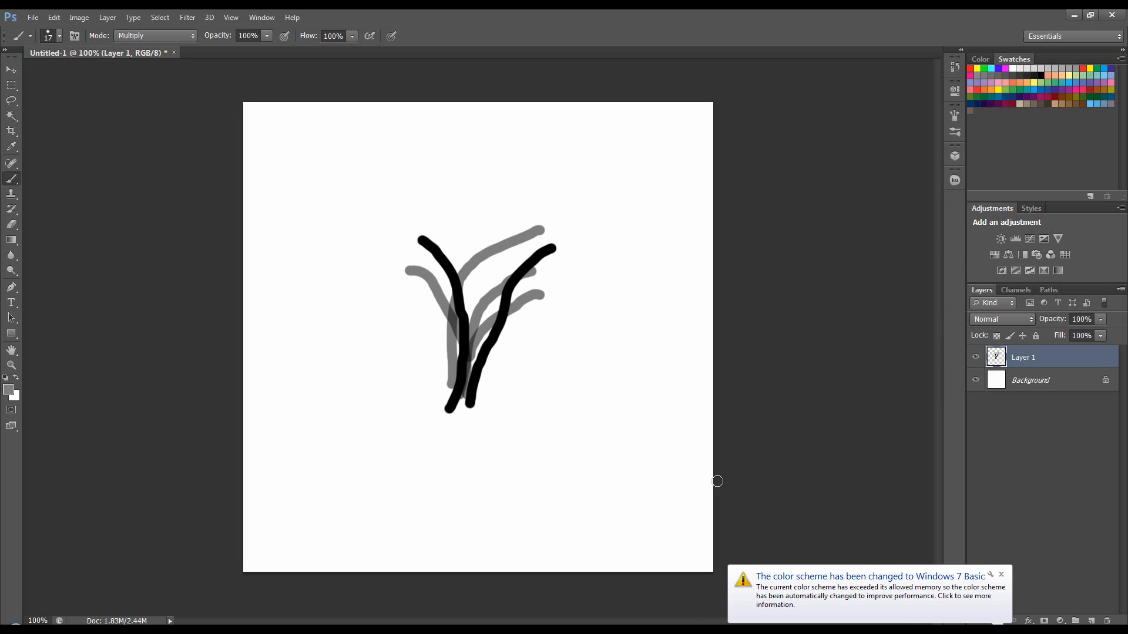
click(1002, 575)
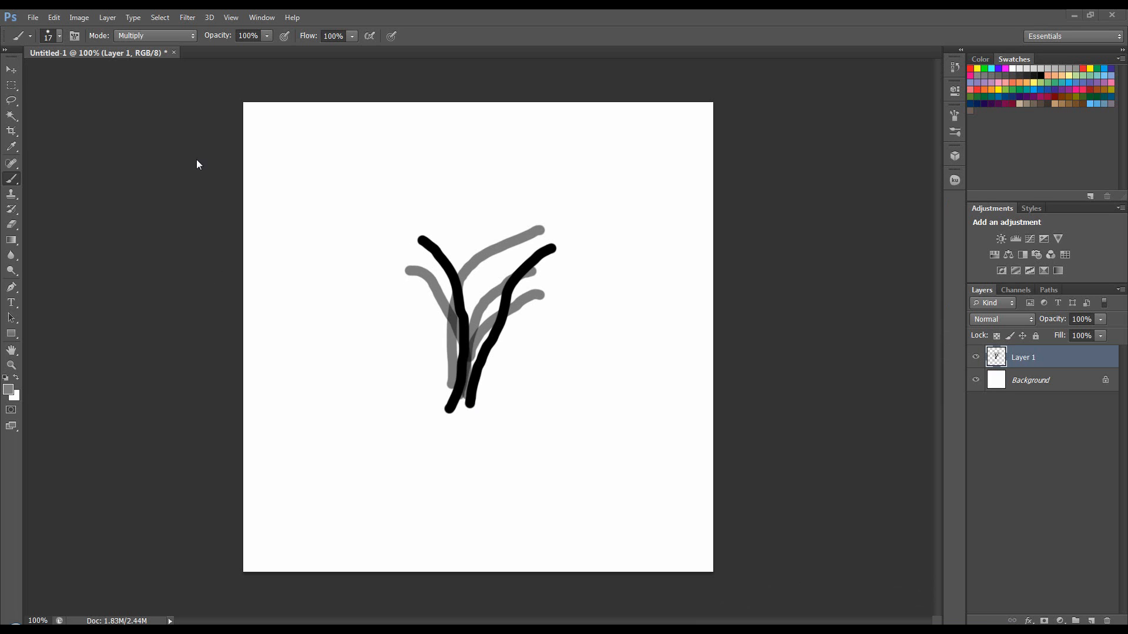
- Select the area with the black and gray strokes, delete them from Layer 1 and deselect
key(m)
mouse_move(279, 161)
mouse_down()
mouse_move(313, 269)
mouse_move(624, 481)
mouse_up()
key(Delete)
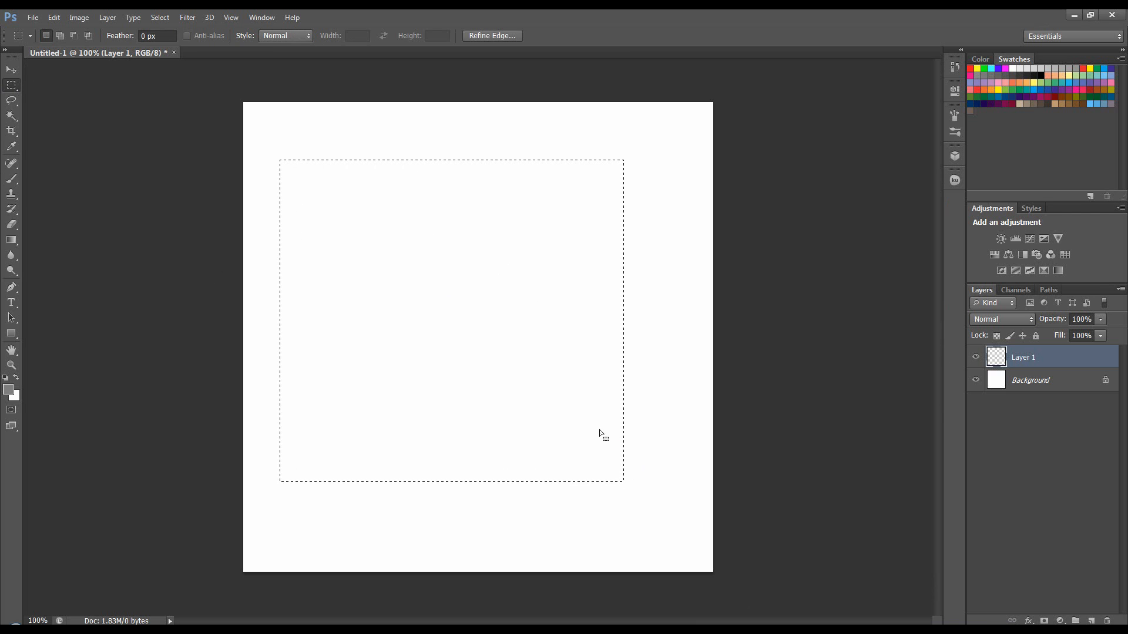
key(ctrl+d)
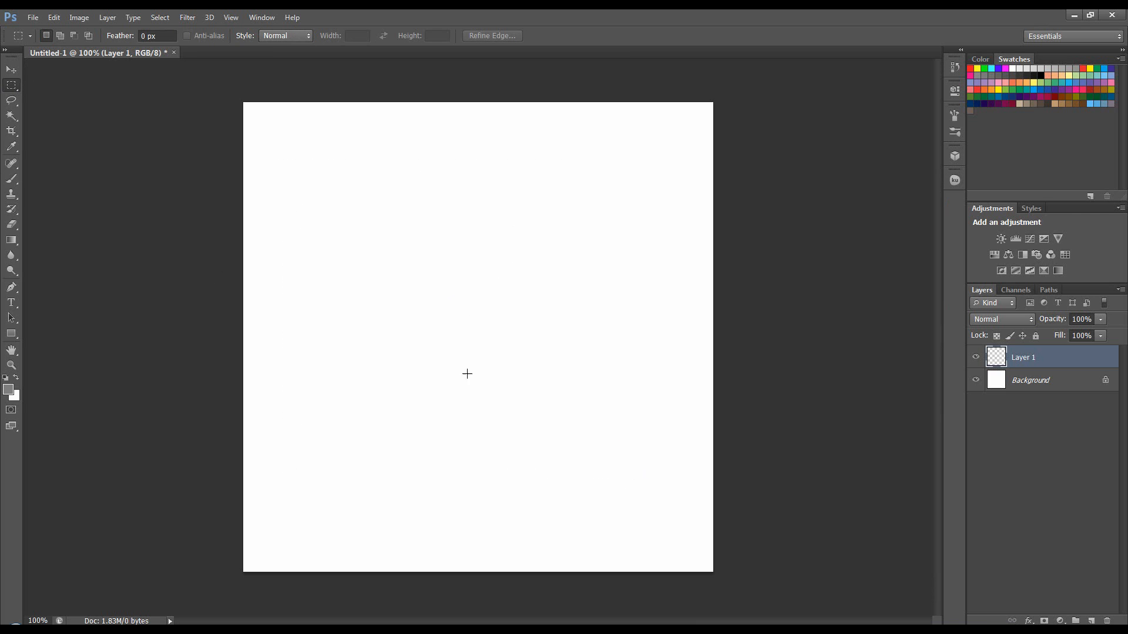
- Choose the custom 409 px grass tip for the Brush tool, stamp it once on the canvas and undo the stamp
click(11, 181)
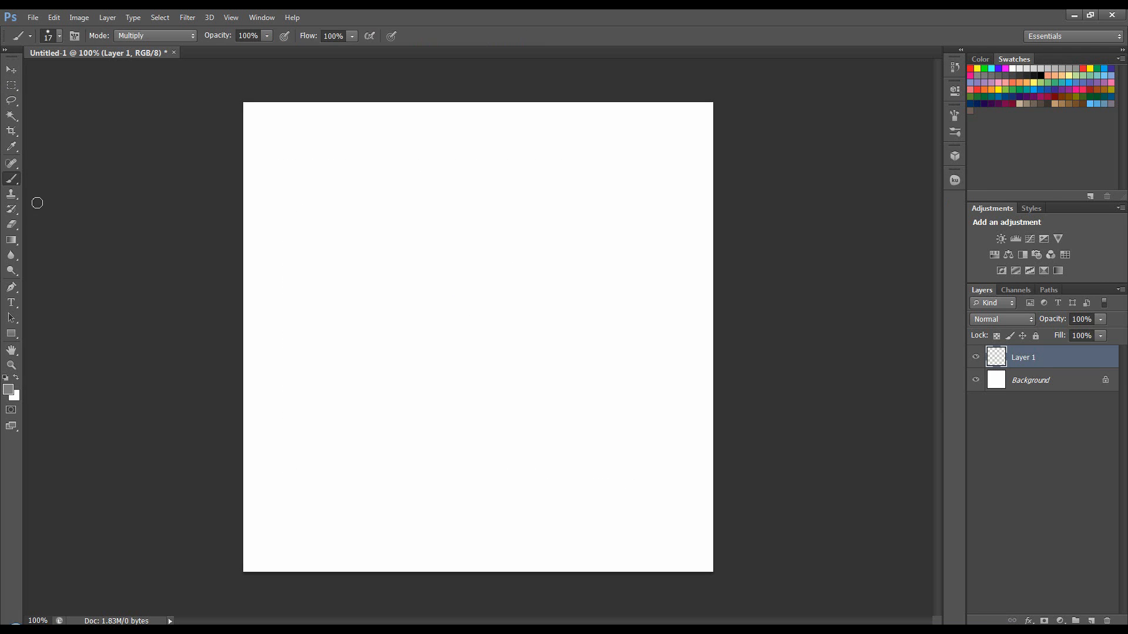
click(60, 36)
click(61, 36)
click(61, 36)
drag(134, 139, 135, 190)
click(120, 186)
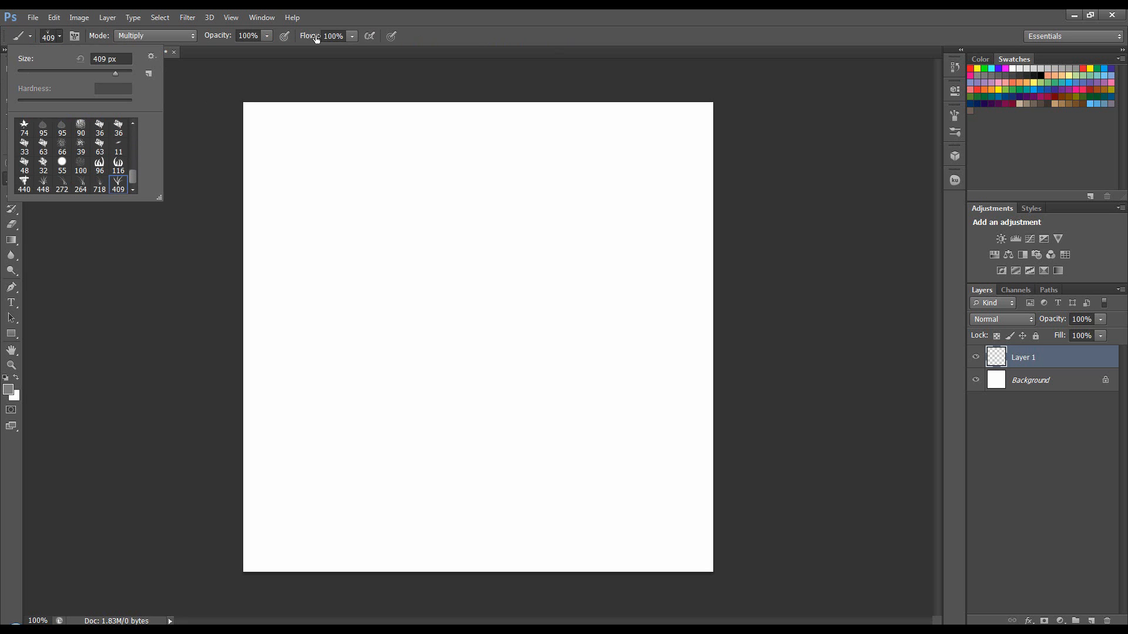
click(476, 33)
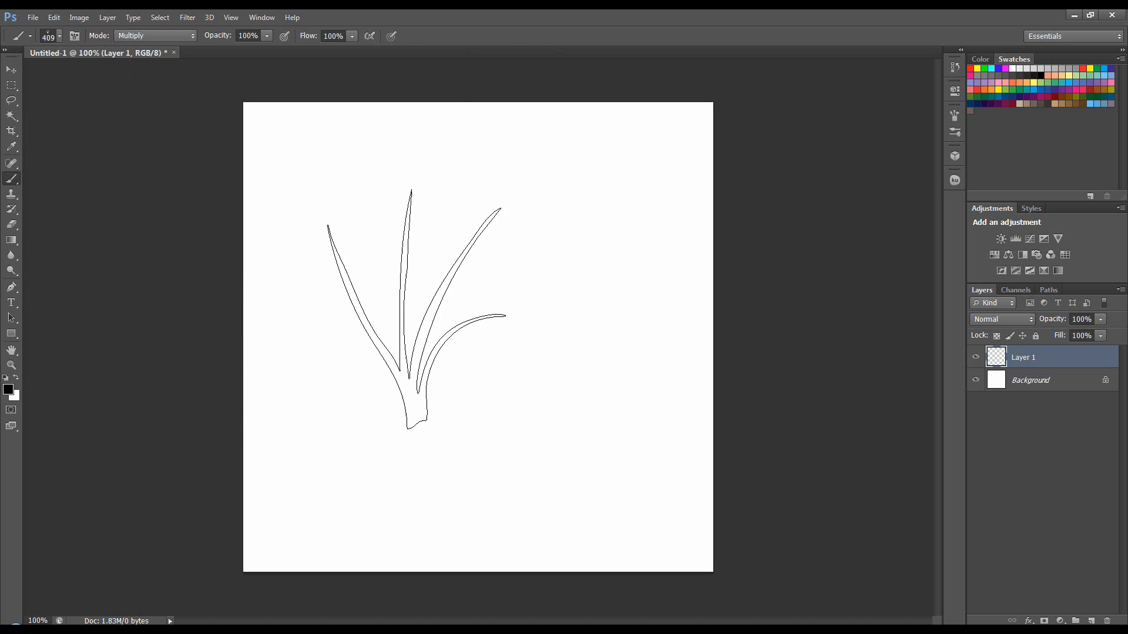
click(459, 312)
key(ctrl+z)
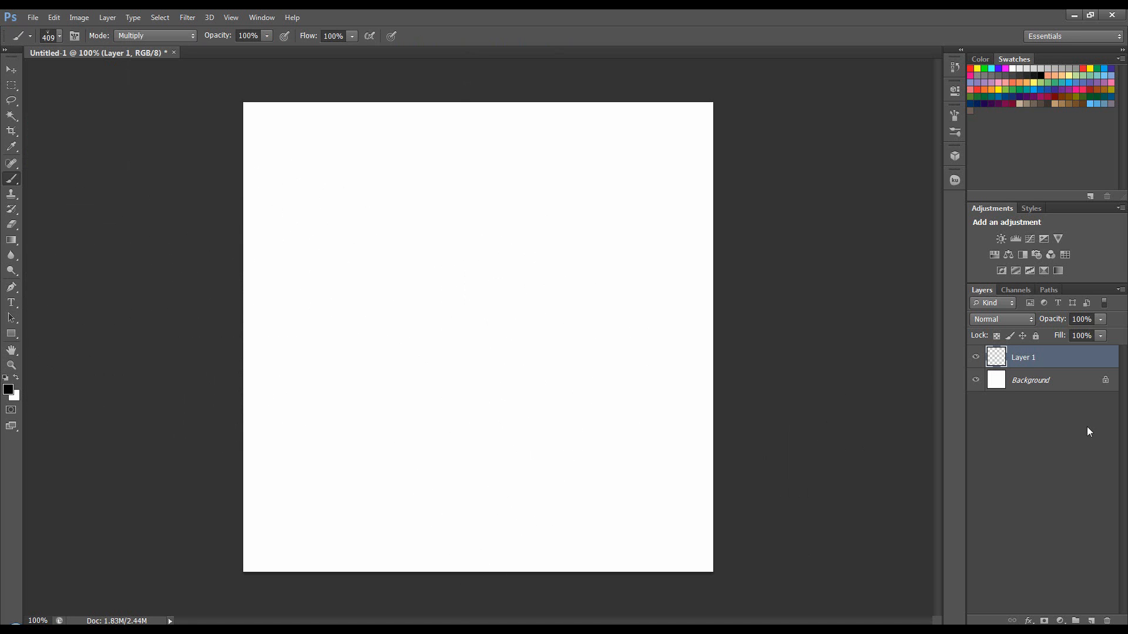
- Set the foreground color to a very dark green with hue 114° and the background color to green 51bc46
click(12, 391)
click(670, 243)
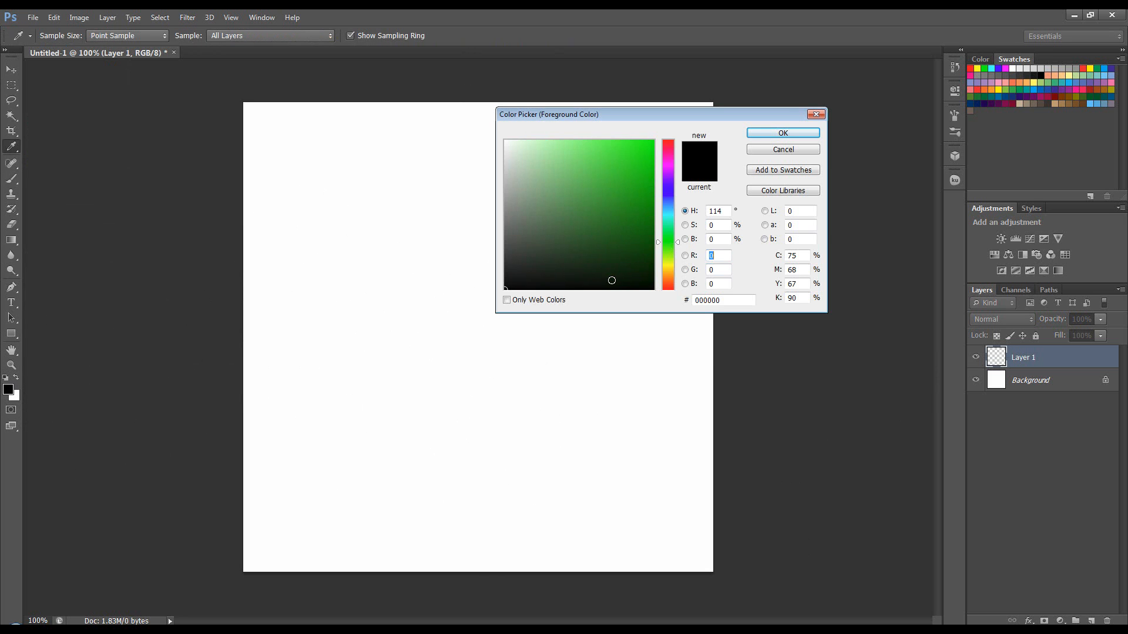
drag(616, 279, 625, 265)
click(764, 135)
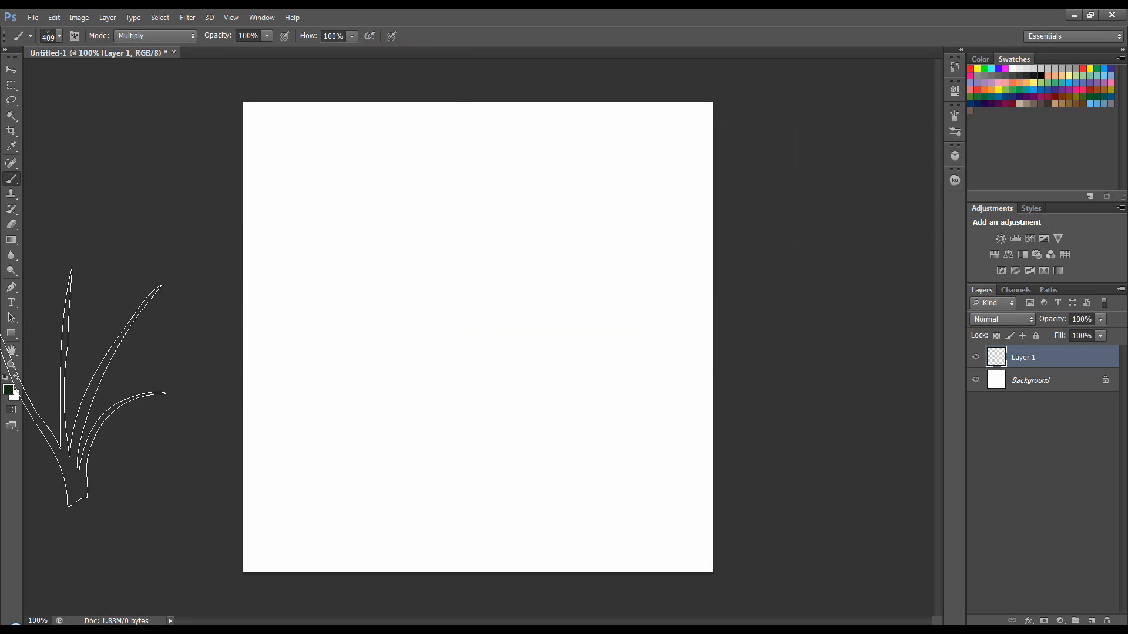
click(14, 396)
click(598, 180)
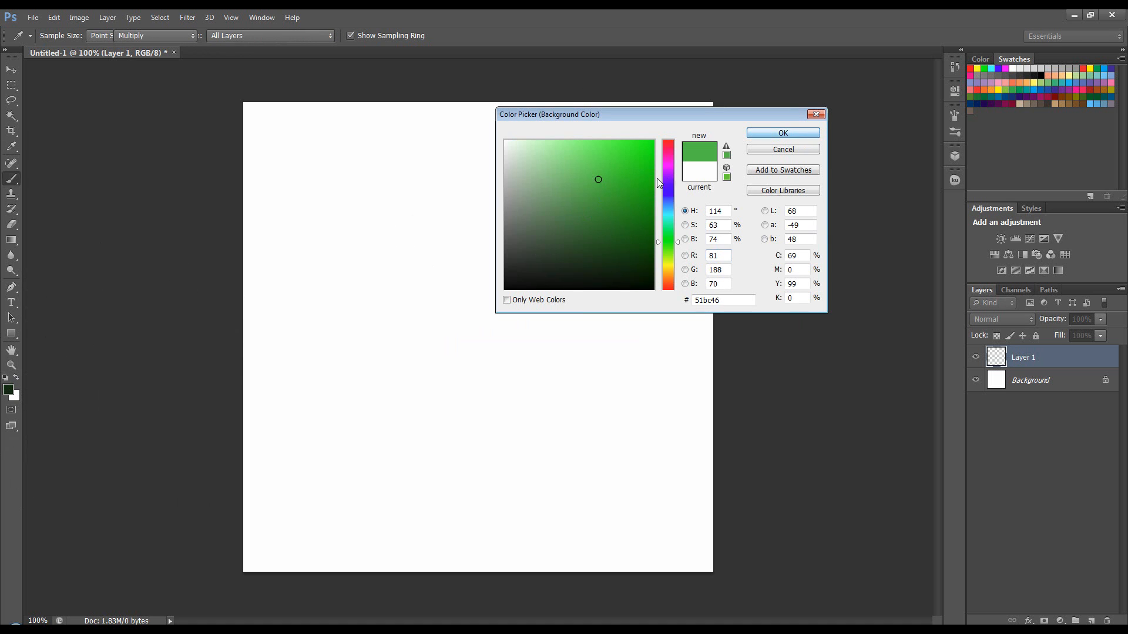
click(783, 134)
key(b)
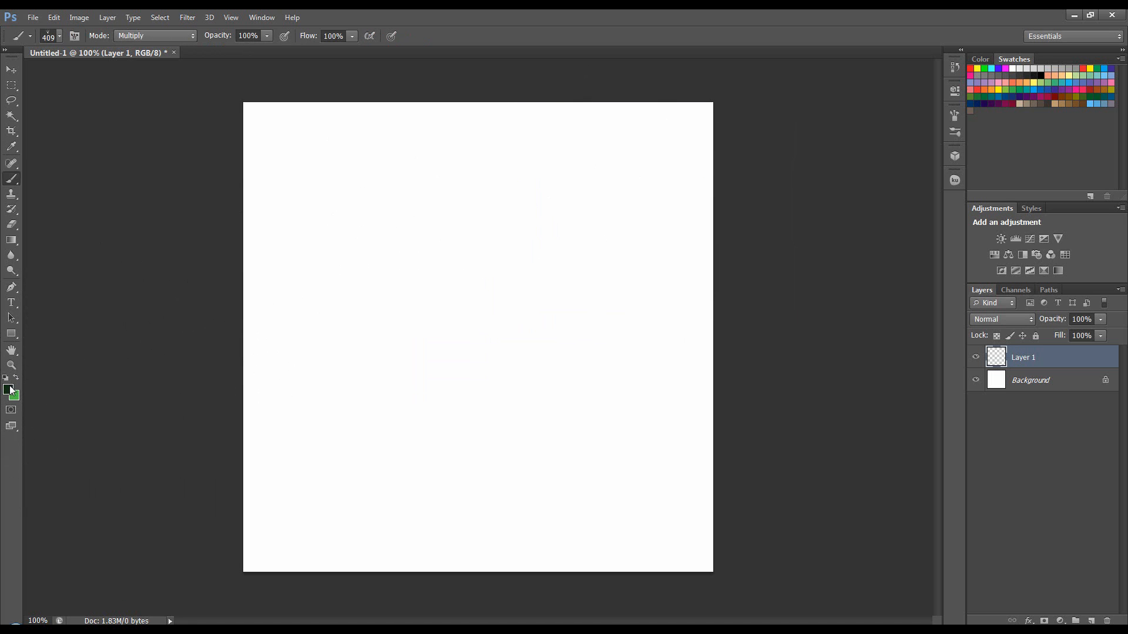
- Set the grass brush tip size to 103 px, paint a test stroke on the canvas and undo it
click(75, 36)
click(724, 140)
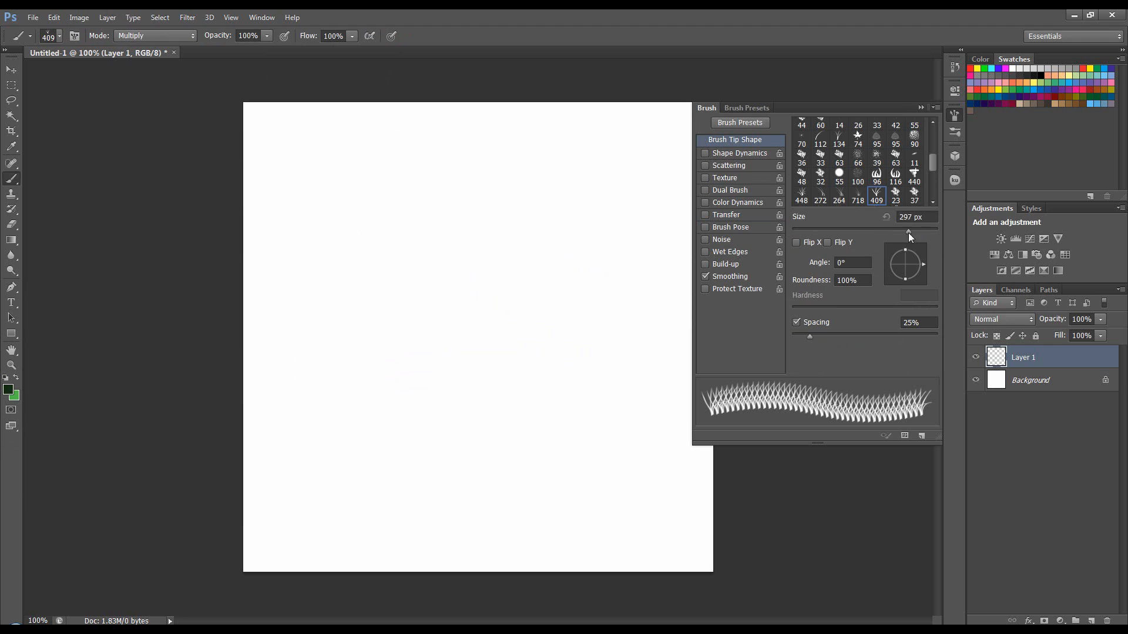
drag(433, 315, 521, 297)
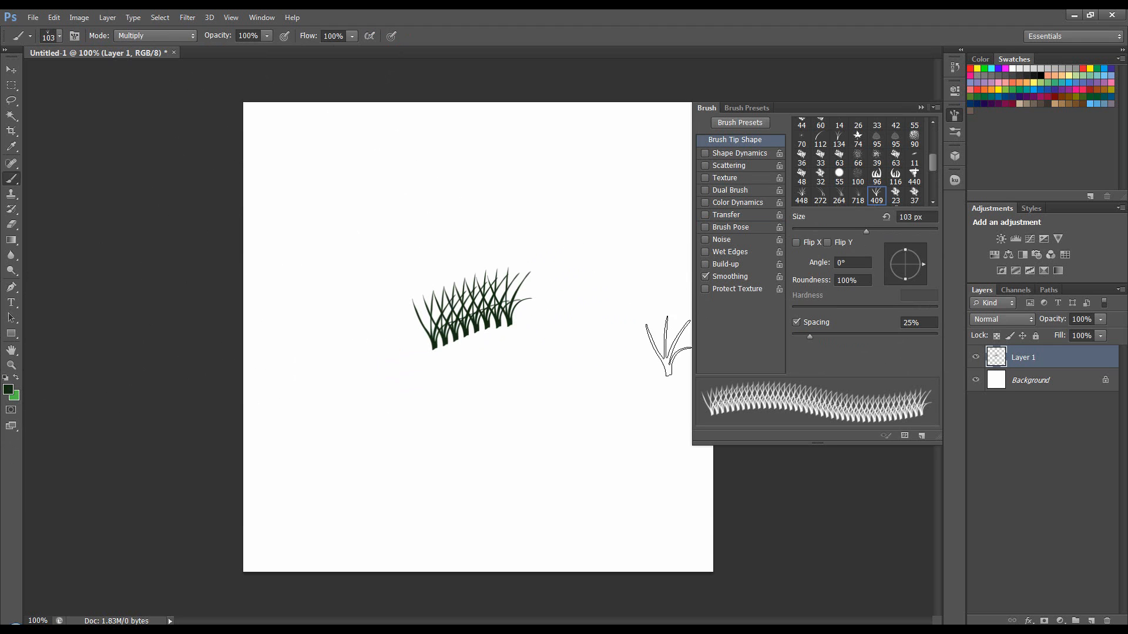
key(ctrl+z)
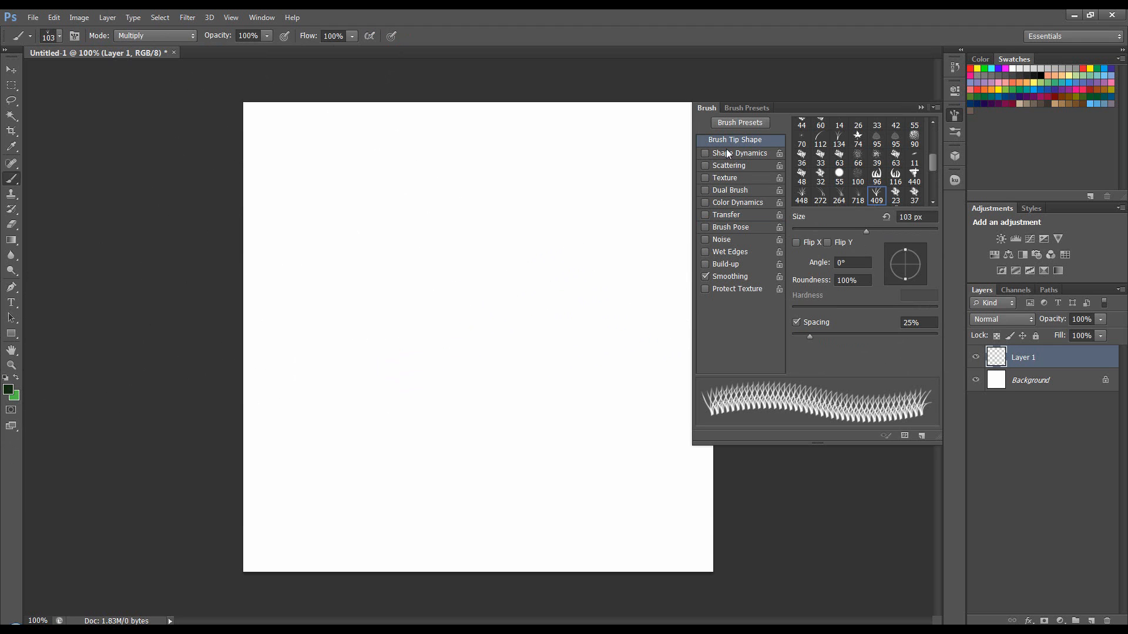
- Enable Shape Dynamics with 100% size jitter and 3% angle jitter, paint a test stroke and undo it
click(732, 153)
drag(790, 140, 942, 143)
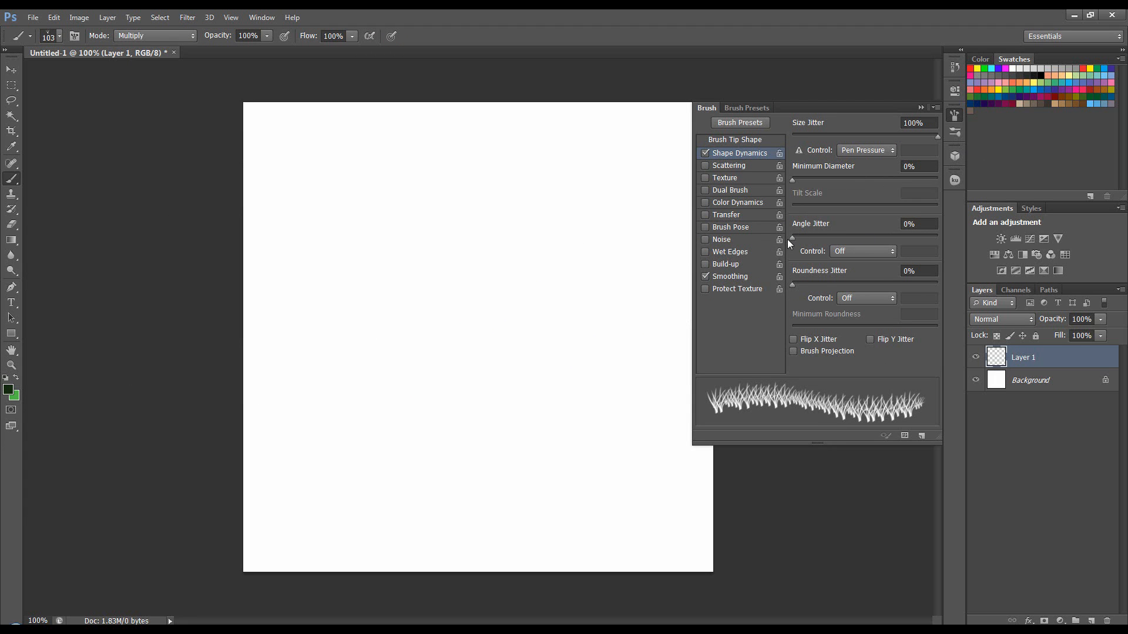
drag(792, 238, 796, 238)
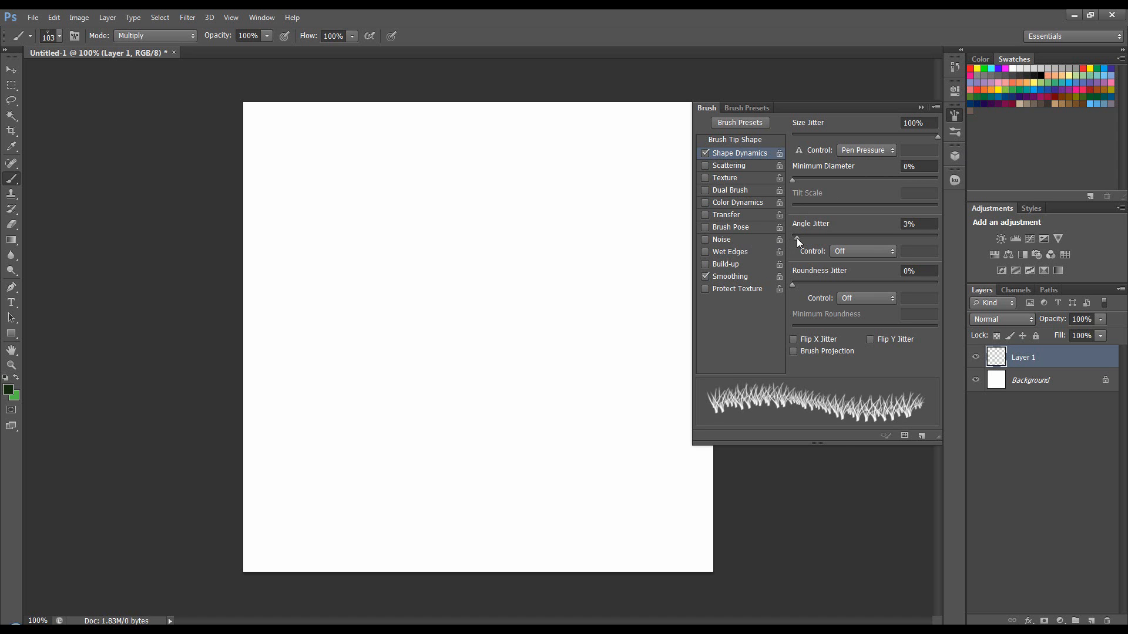
drag(473, 303, 544, 298)
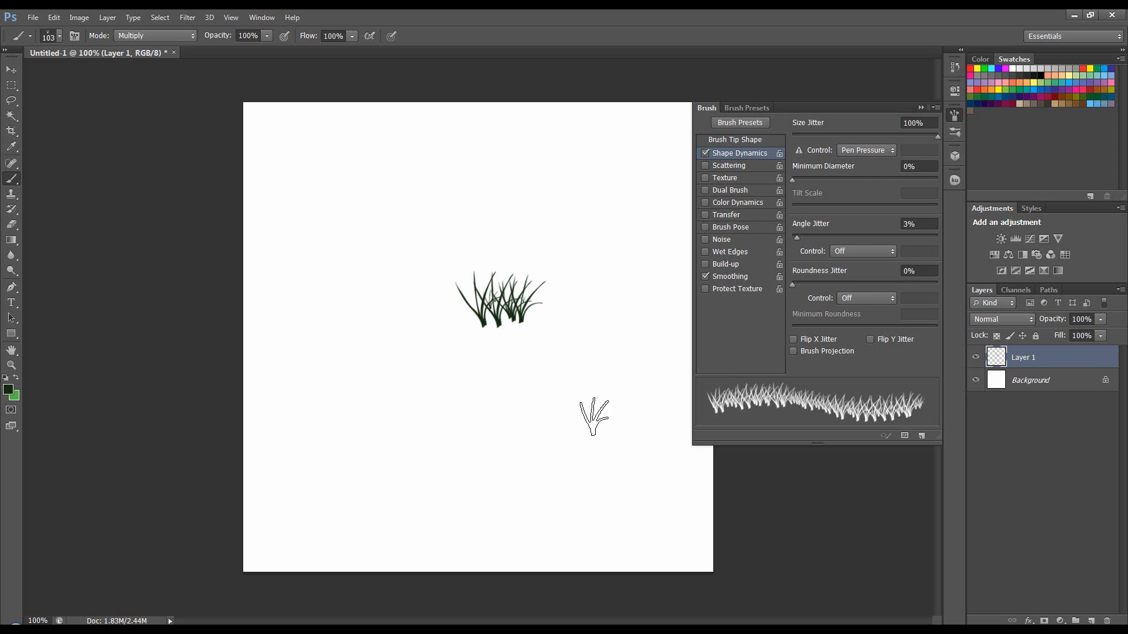
key(ctrl+z)
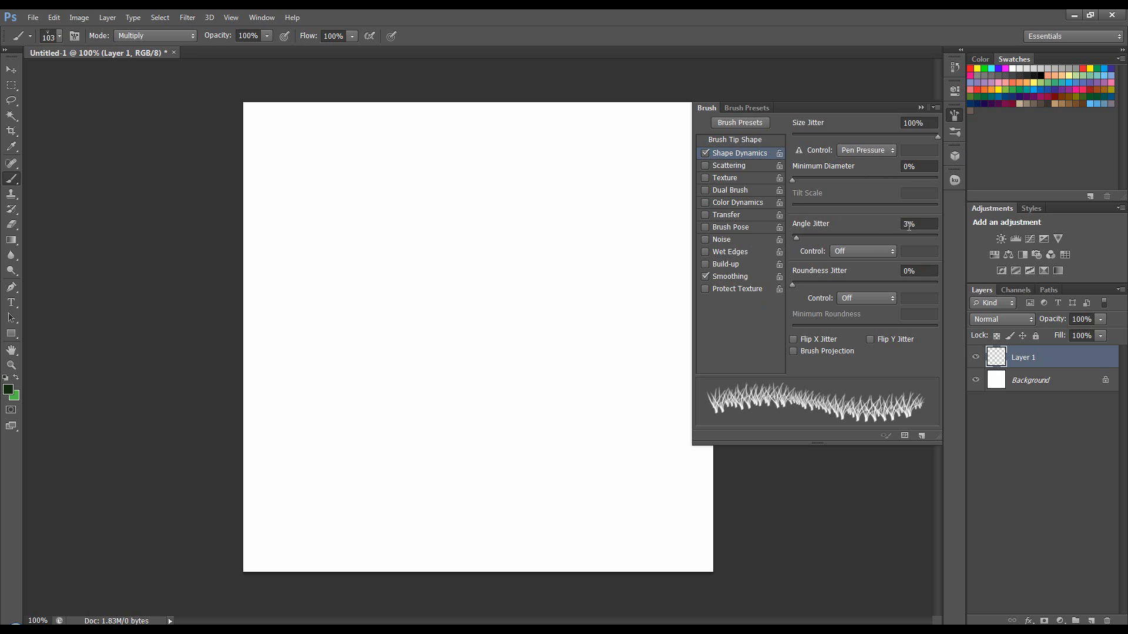
- Set the brush's angle jitter to 5%, paint a test stroke and undo it
drag(908, 225, 897, 227)
text(5)
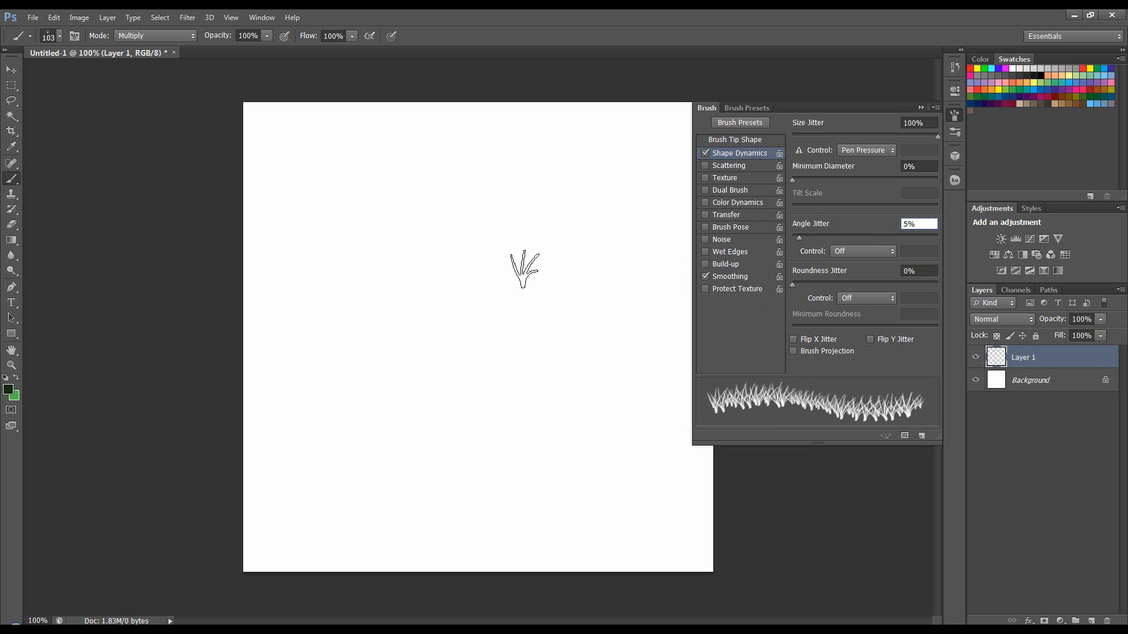
drag(434, 297, 567, 288)
key(ctrl+z)
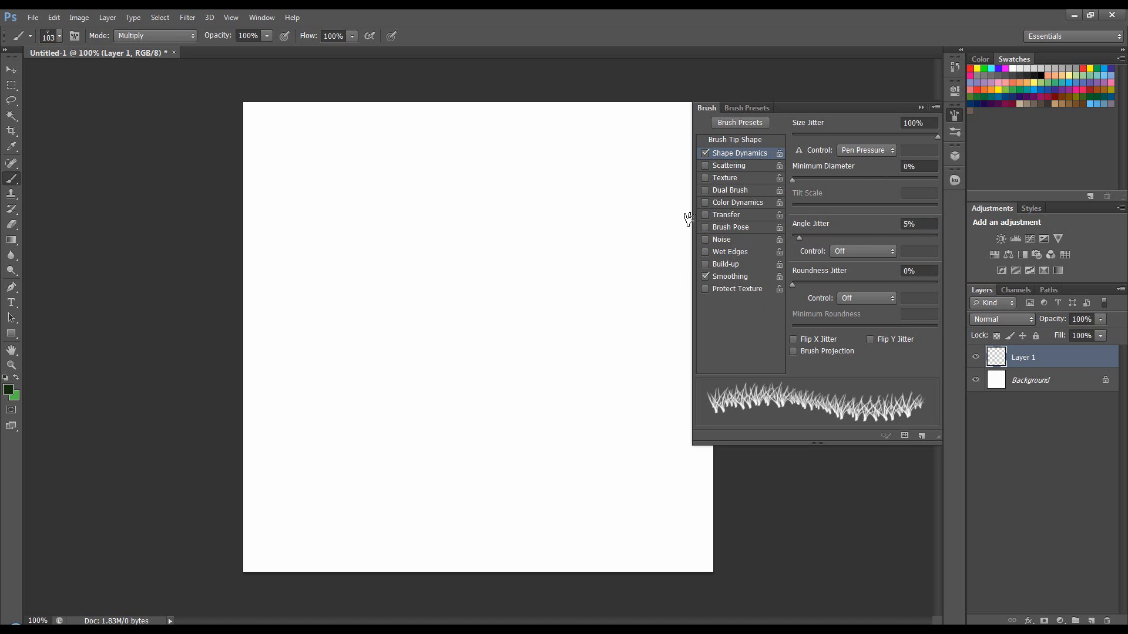
- Enable Color Dynamics with 100% foreground/background jitter, keep Transfer disabled, paint a test stroke and undo it
click(718, 203)
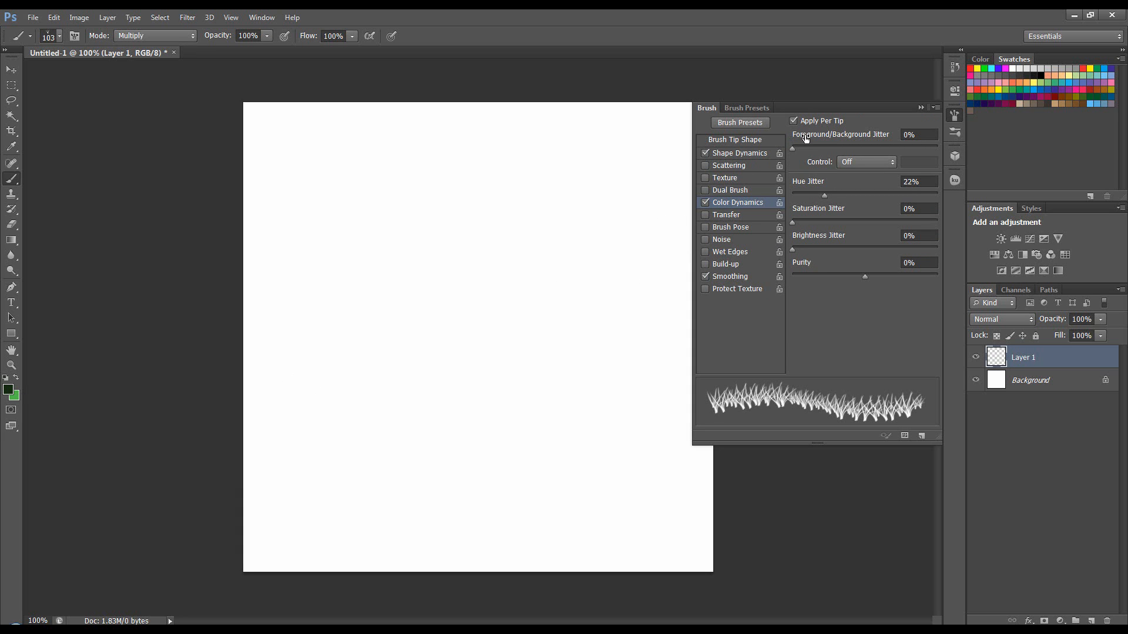
drag(810, 138, 935, 139)
click(729, 216)
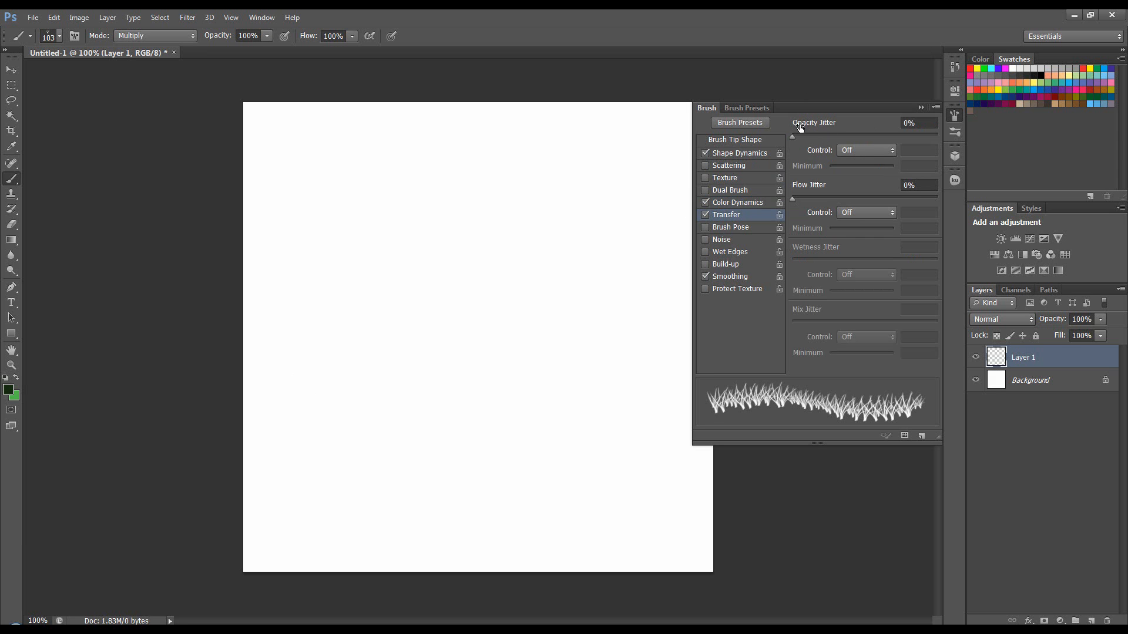
click(705, 214)
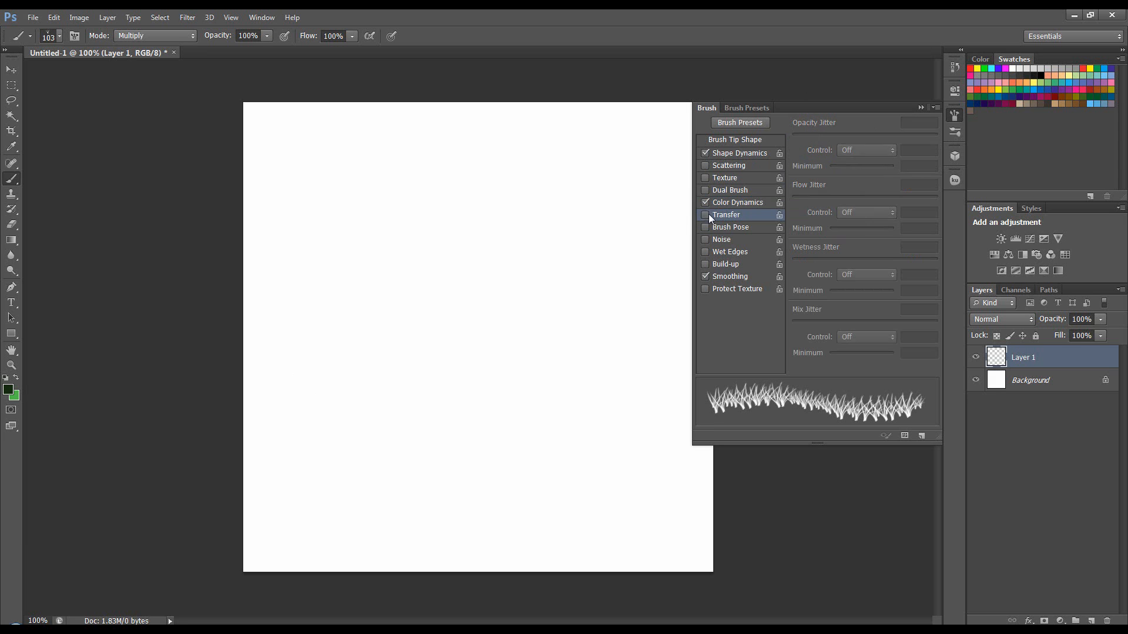
click(719, 202)
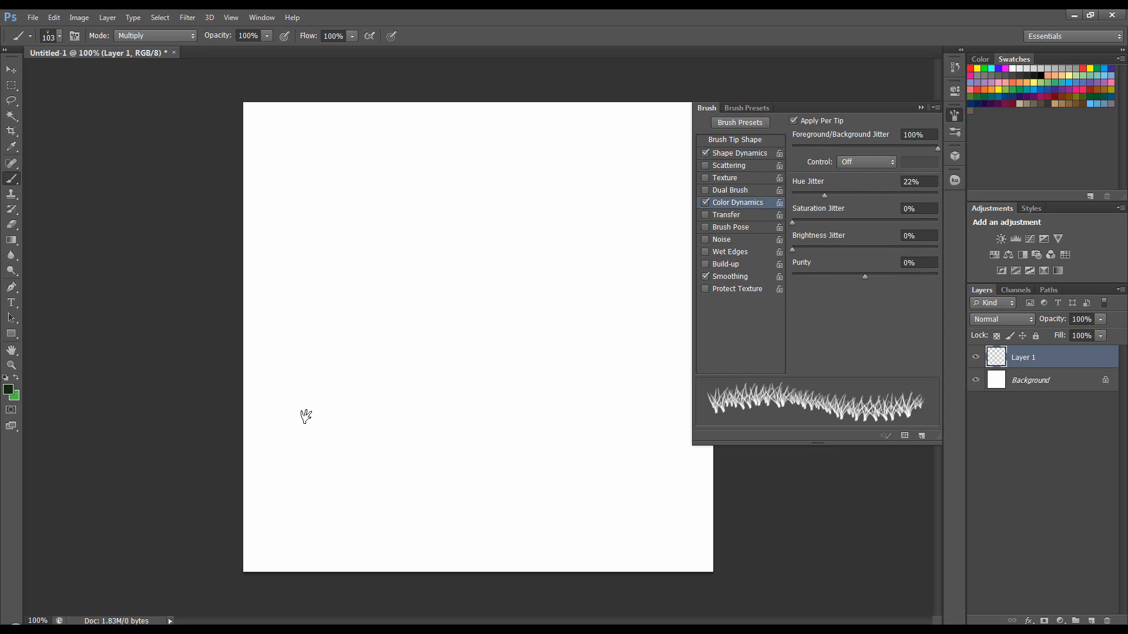
drag(326, 414, 367, 412)
key(ctrl+z)
- Close the brush settings and paint dense grass across the lower part of the canvas on Layer 1
click(920, 108)
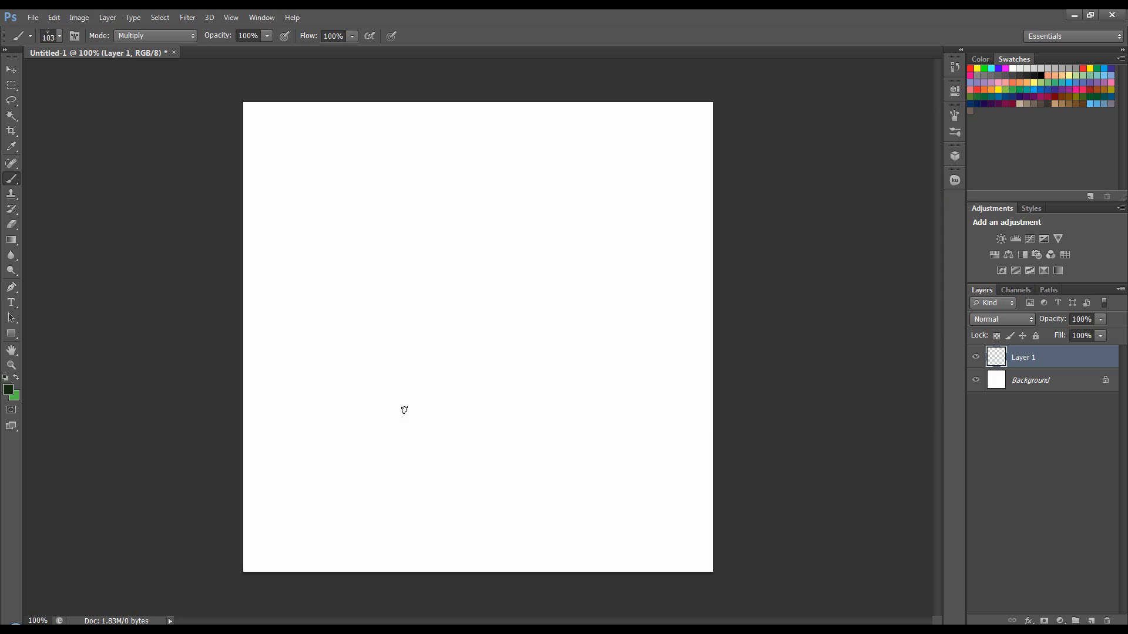
mouse_move(291, 494)
mouse_down()
mouse_move(495, 403)
mouse_move(675, 382)
mouse_up()
mouse_move(641, 496)
mouse_down()
mouse_move(505, 409)
mouse_move(312, 390)
mouse_move(298, 413)
mouse_move(339, 379)
mouse_move(583, 369)
mouse_move(381, 403)
mouse_move(418, 434)
mouse_move(550, 442)
mouse_move(235, 451)
mouse_move(563, 466)
mouse_move(370, 499)
mouse_move(666, 502)
mouse_move(371, 507)
mouse_move(610, 537)
mouse_move(377, 541)
mouse_move(620, 569)
mouse_move(690, 566)
mouse_move(728, 549)
mouse_move(647, 510)
mouse_move(721, 440)
mouse_move(467, 424)
mouse_move(709, 410)
mouse_move(490, 406)
mouse_move(213, 425)
mouse_move(305, 500)
mouse_move(285, 512)
mouse_move(385, 564)
mouse_move(269, 558)
mouse_move(363, 505)
mouse_move(446, 406)
mouse_move(337, 429)
mouse_move(273, 402)
mouse_move(312, 430)
mouse_move(510, 477)
mouse_move(255, 476)
mouse_move(509, 558)
mouse_move(598, 564)
mouse_move(688, 508)
mouse_move(697, 550)
mouse_move(652, 534)
mouse_move(651, 462)
mouse_move(720, 407)
mouse_move(592, 452)
mouse_move(694, 485)
mouse_move(611, 534)
mouse_move(618, 561)
mouse_move(458, 556)
mouse_move(408, 526)
mouse_move(350, 424)
mouse_move(272, 443)
mouse_move(292, 553)
mouse_move(277, 564)
mouse_move(298, 560)
mouse_move(289, 493)
mouse_move(261, 467)
mouse_move(543, 465)
mouse_move(509, 526)
mouse_move(554, 555)
mouse_move(654, 572)
mouse_move(684, 564)
mouse_move(646, 563)
mouse_up()
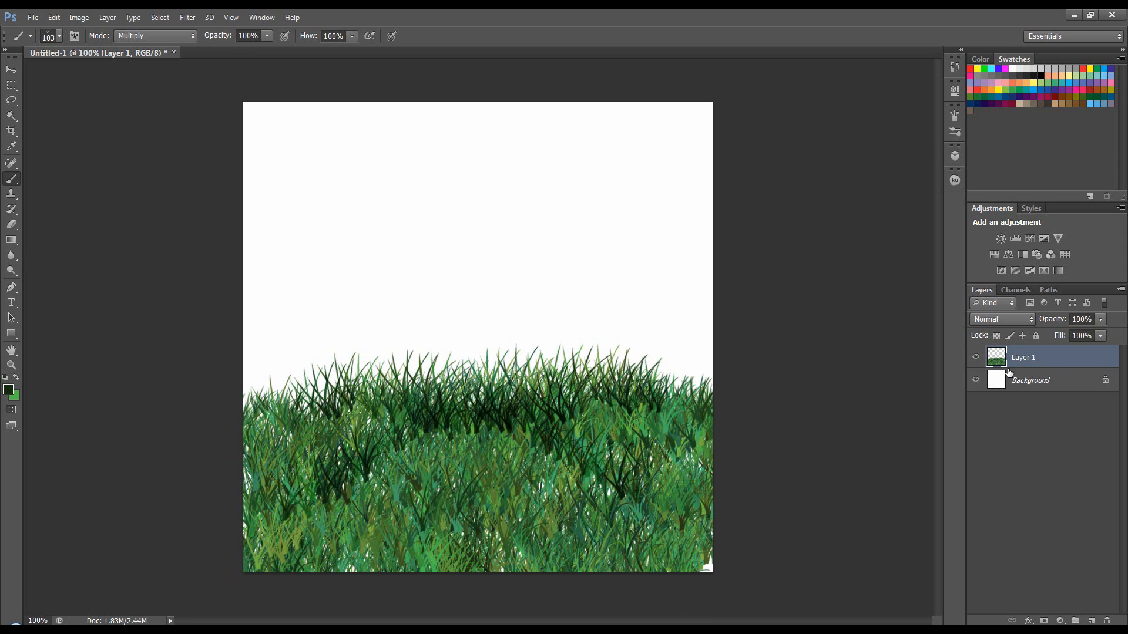
- Add a new layer beneath Layer 1 and reset the foreground and background colors to black and white
ctrl+click(1091, 620)
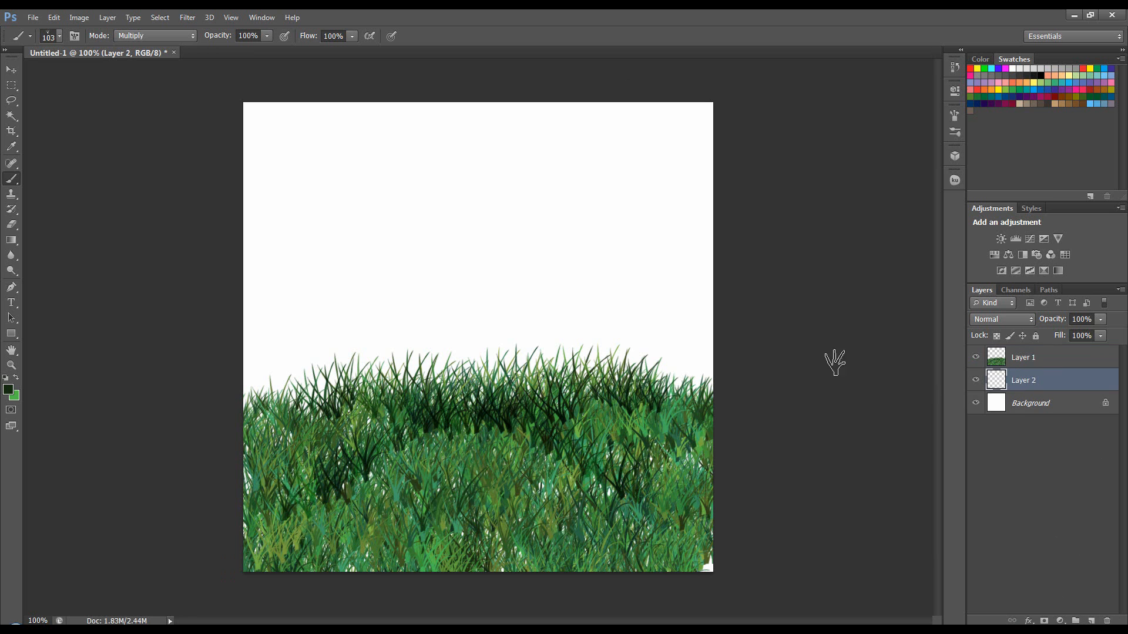
click(7, 378)
- Set the foreground color to dark blue 152879
click(9, 388)
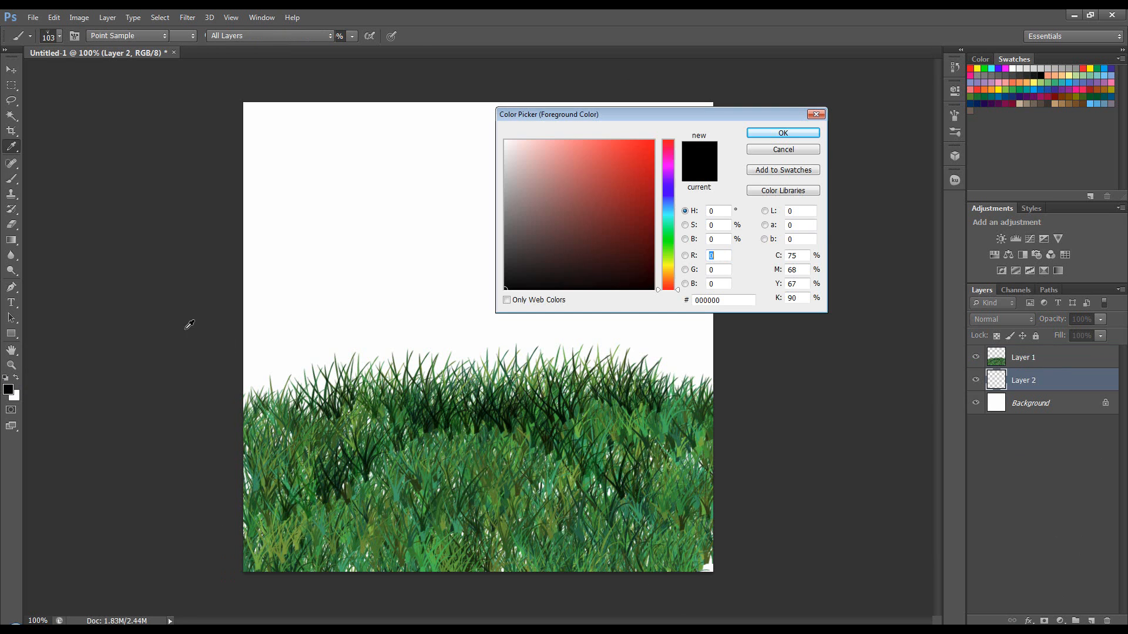
click(672, 186)
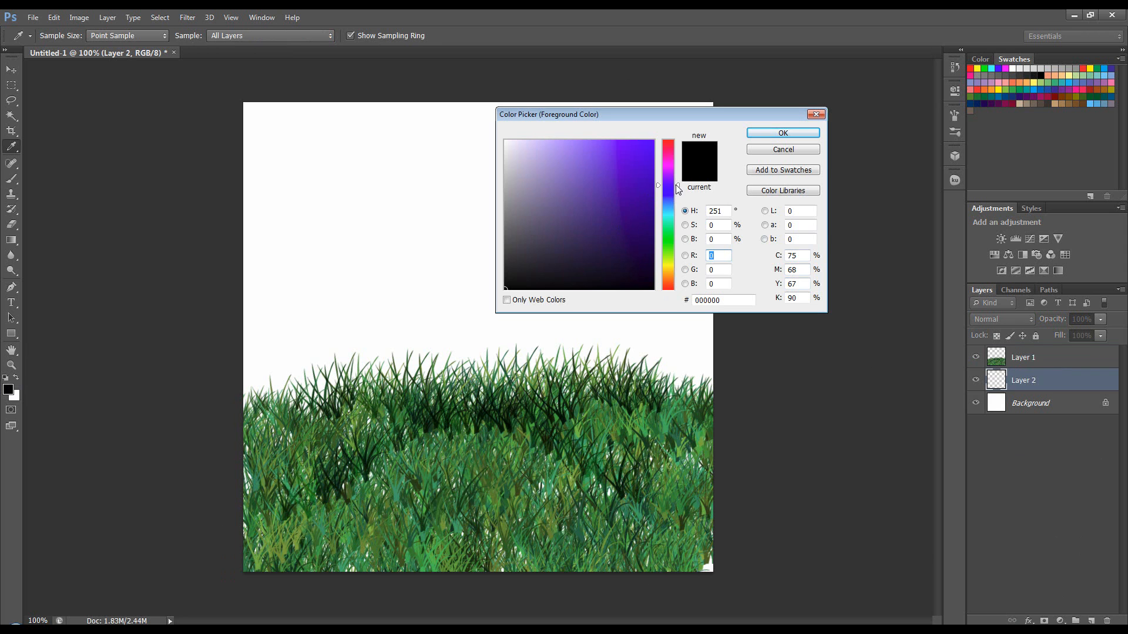
drag(678, 188, 677, 198)
click(627, 218)
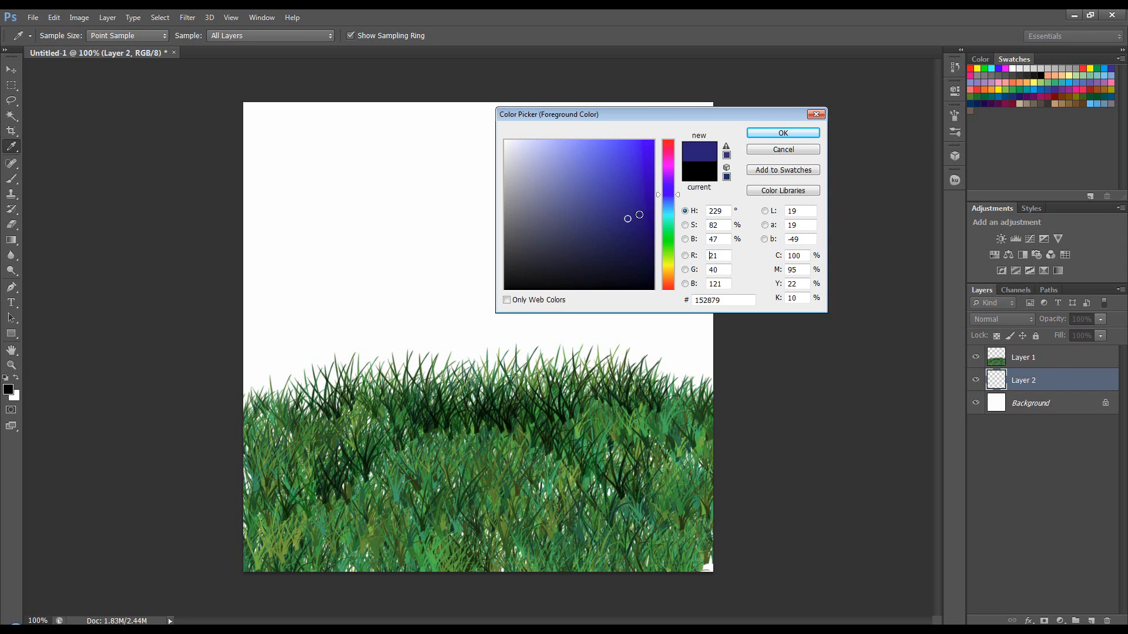
click(776, 134)
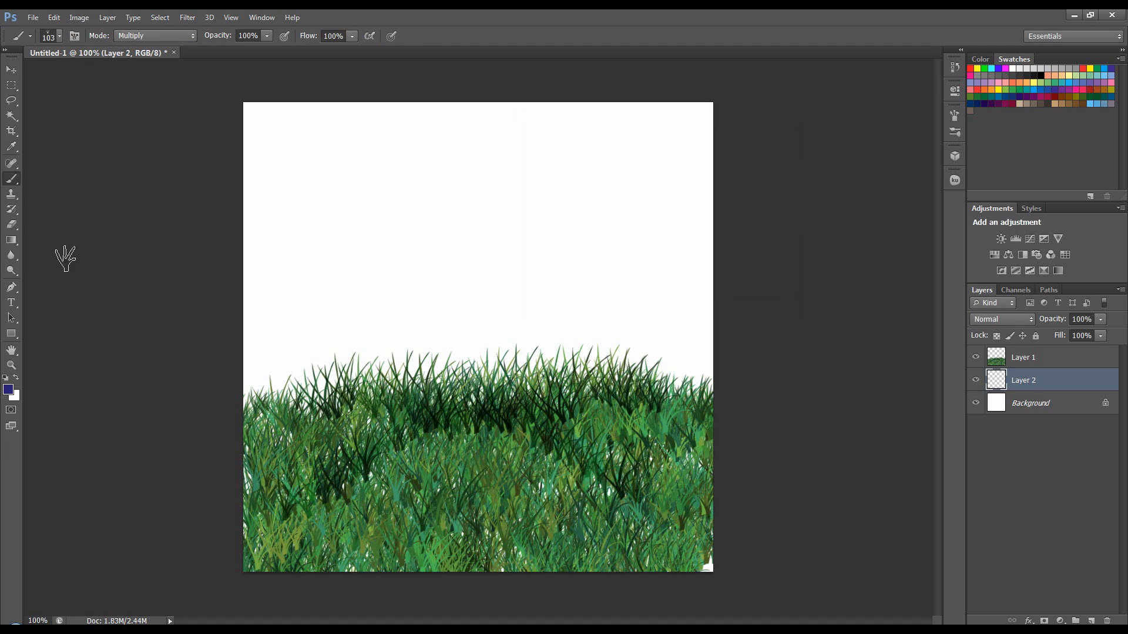
- Set the foreground color to blue 2577c3 and render Clouds on Layer 2 as the sky
click(9, 390)
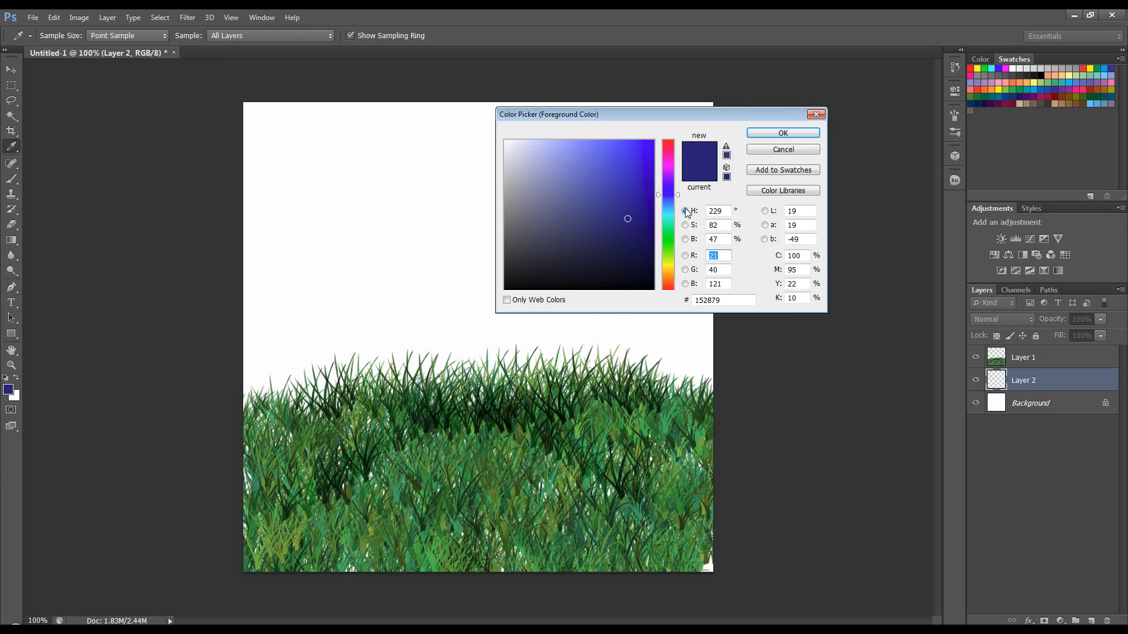
drag(678, 196, 678, 203)
click(626, 175)
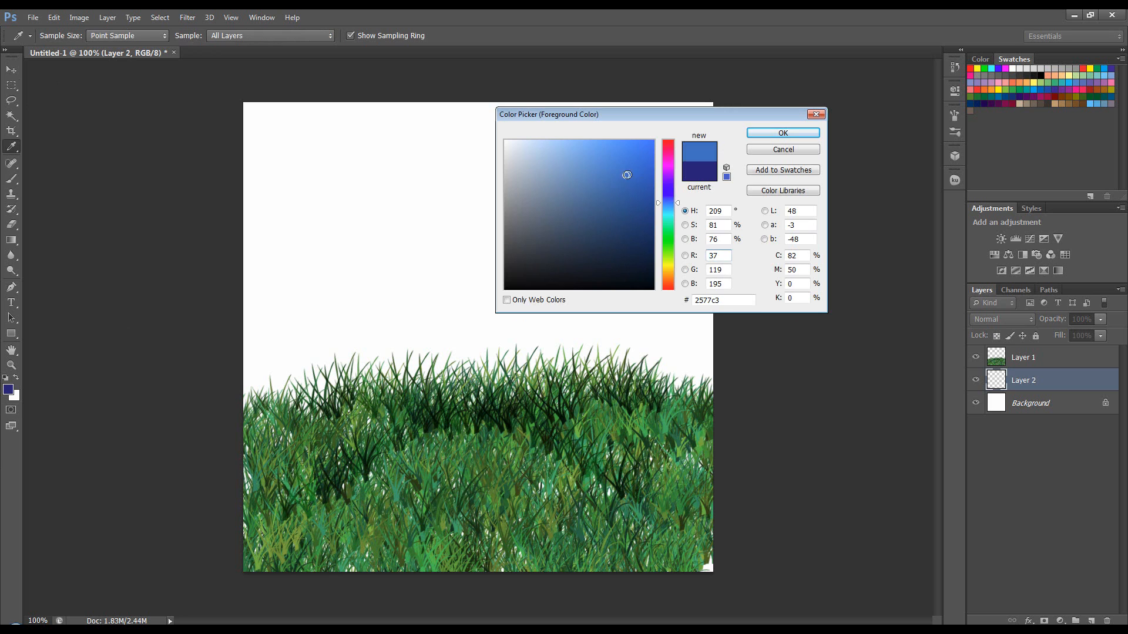
click(776, 134)
click(188, 18)
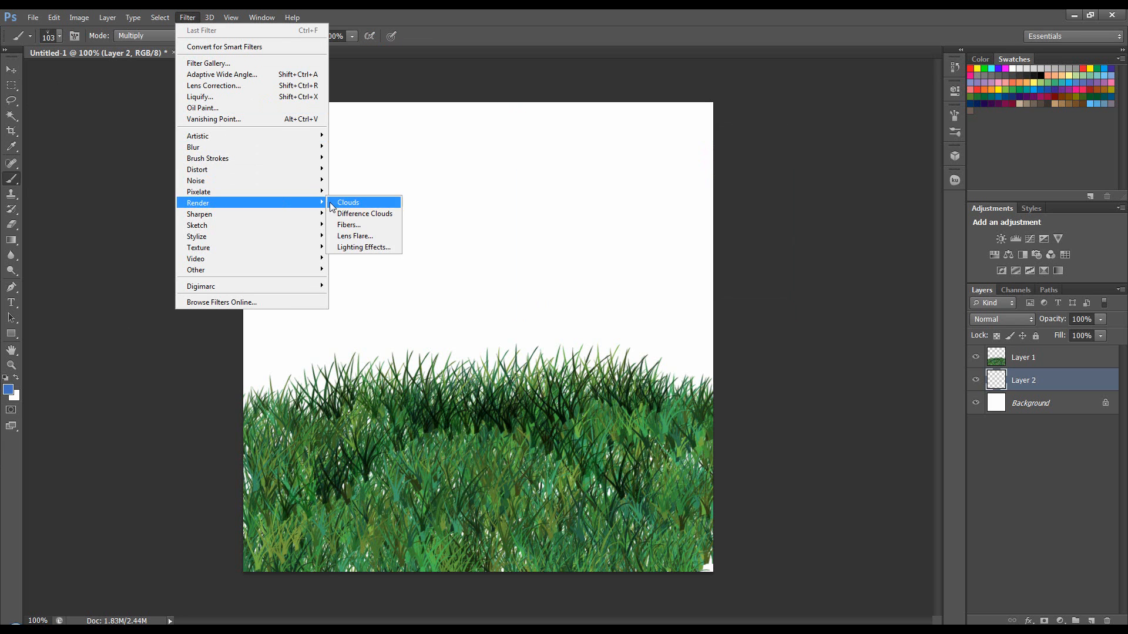
click(349, 202)
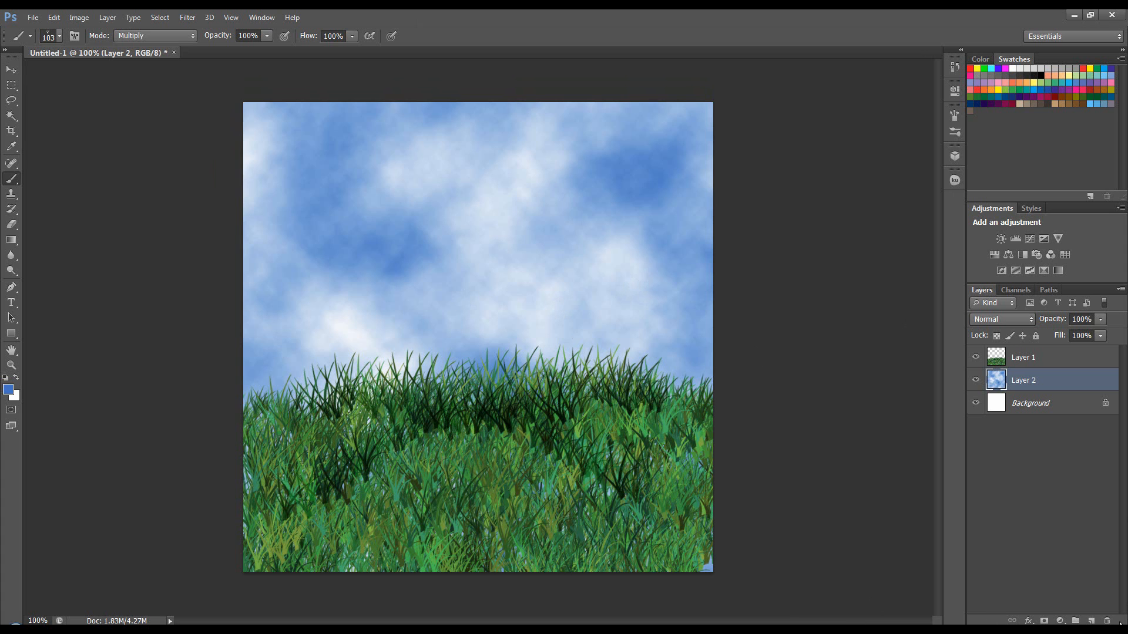
click(1006, 631)
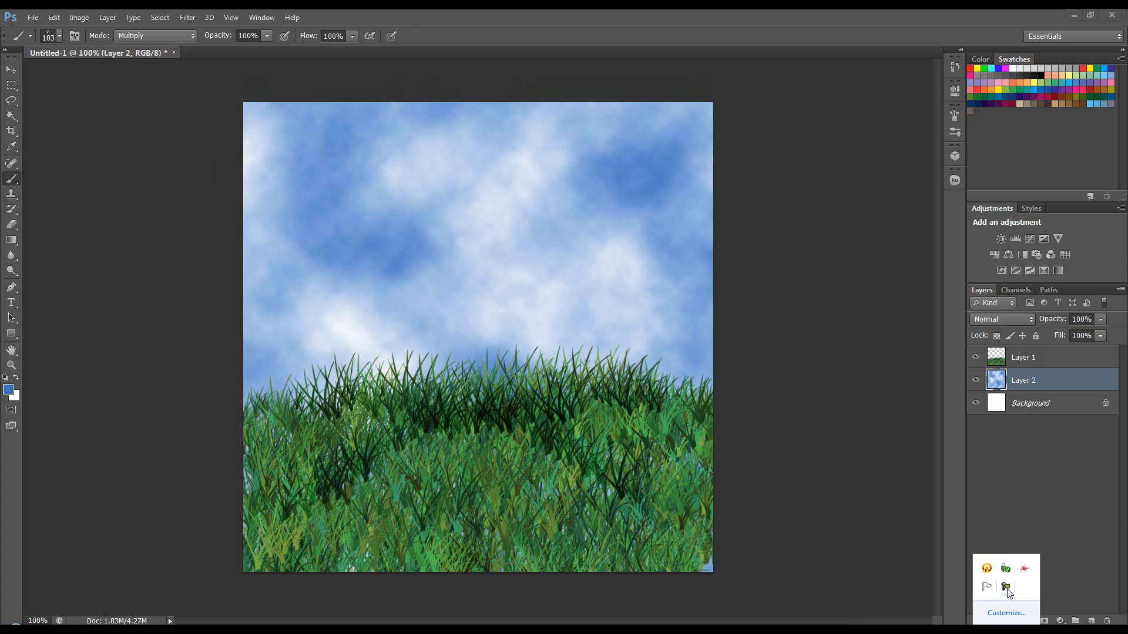